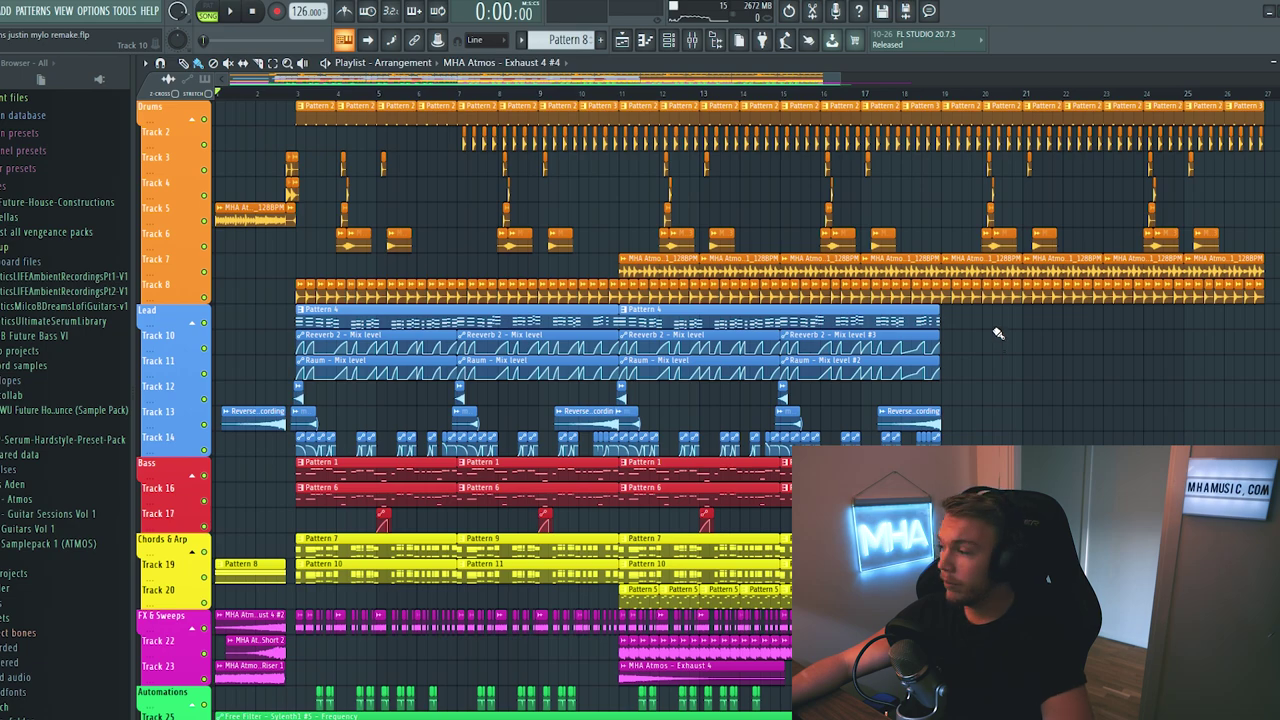
- Play the intro and select the Reverse lead recording clip on Track 13
{"action": "scroll", "coordinate": [997, 333], "scroll_direction": "down", "scroll_amount": 3}
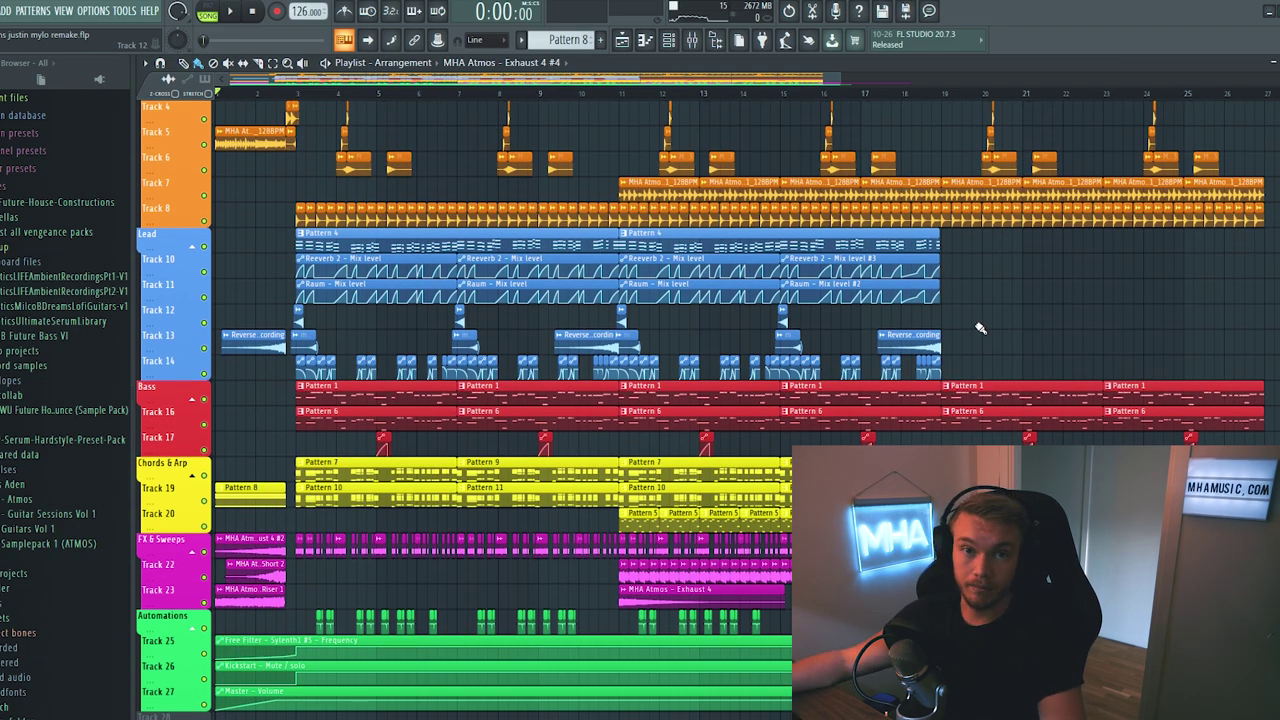
{"action": "scroll", "coordinate": [543, 85], "scroll_direction": "up", "scroll_amount": 3}
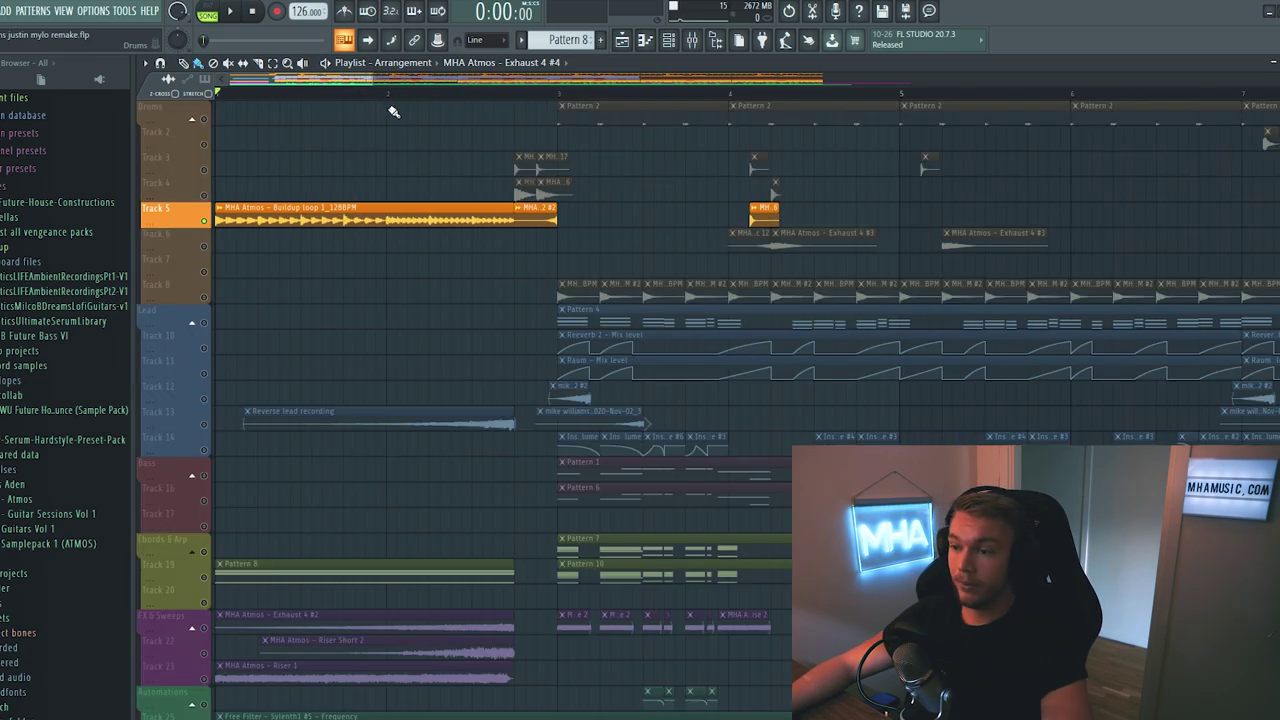
{"action": "key", "text": "space"}
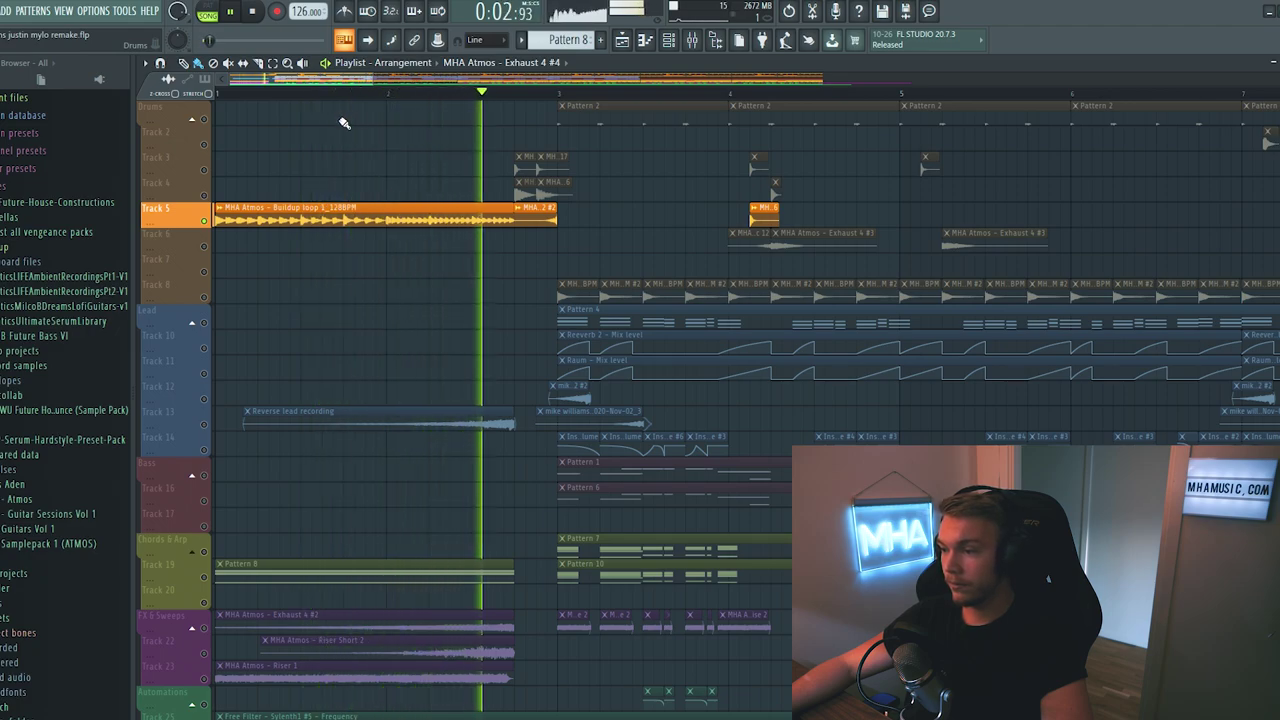
{"action": "key", "text": "space"}
{"action": "left_click", "coordinate": [441, 421]}
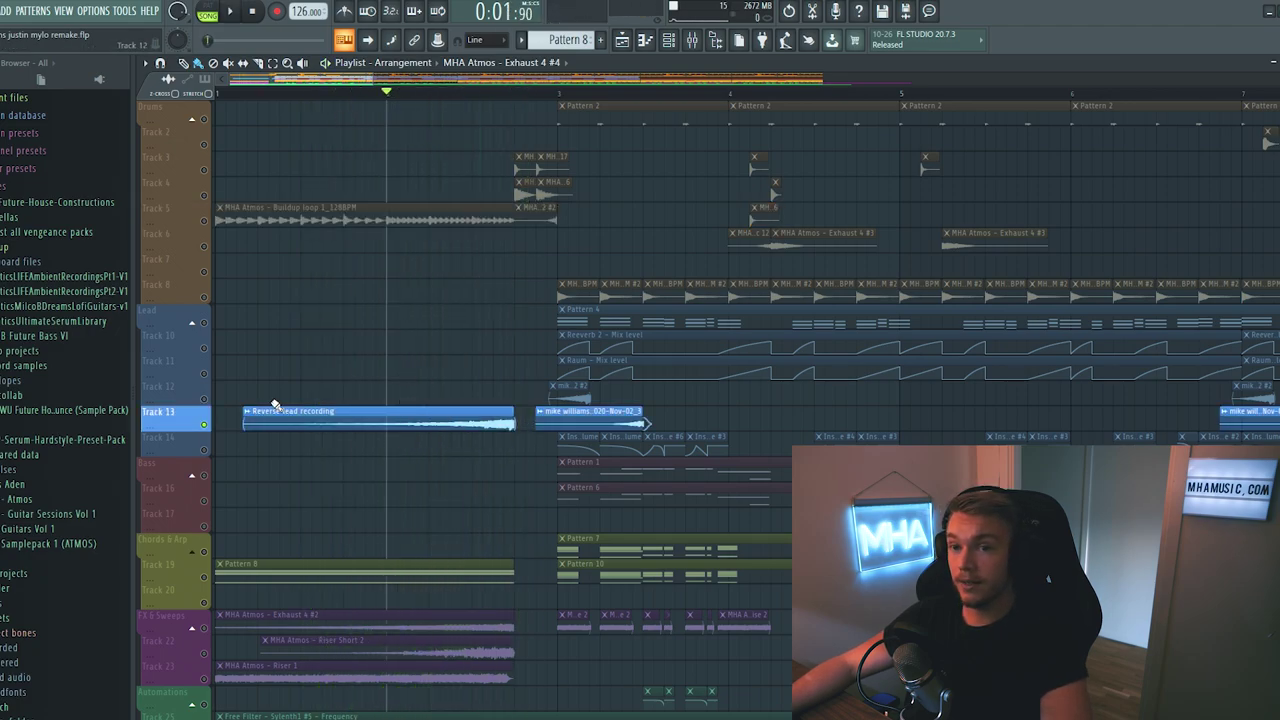
{"action": "key", "text": "space"}
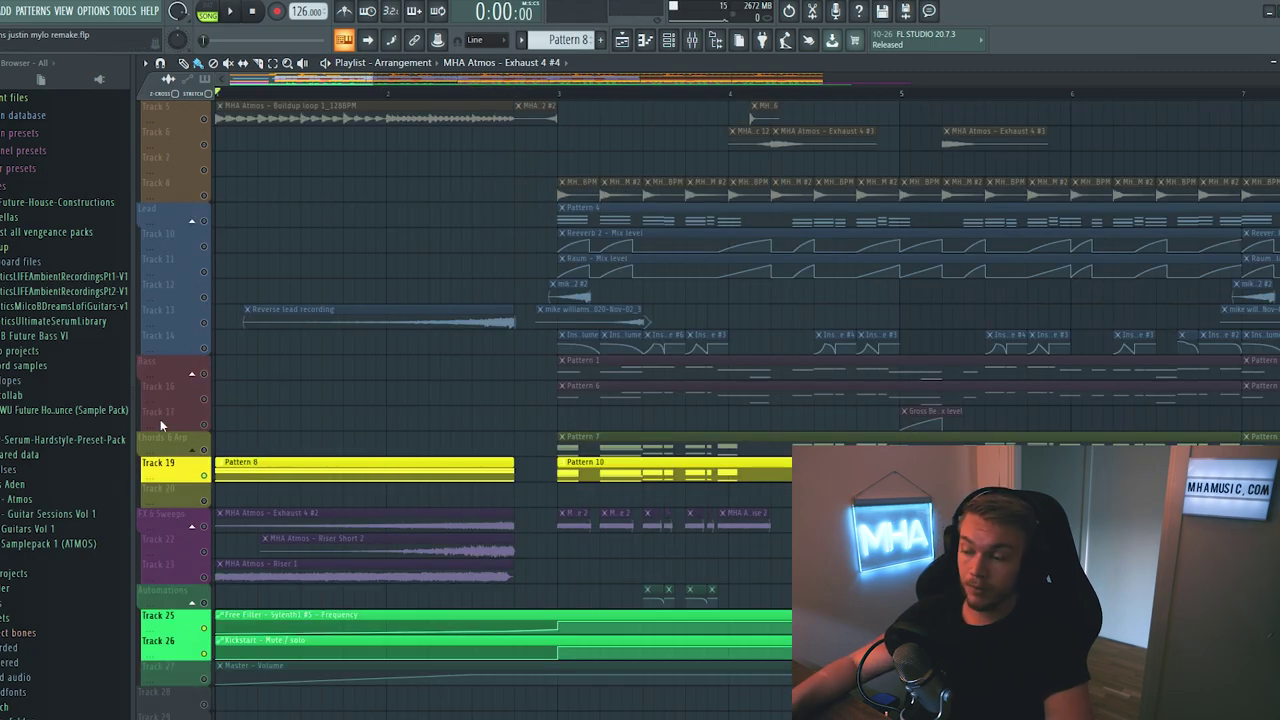
- Replay the buildup from the song start to hear the percussion fills leading into the drop
{"action": "key", "text": "space"}
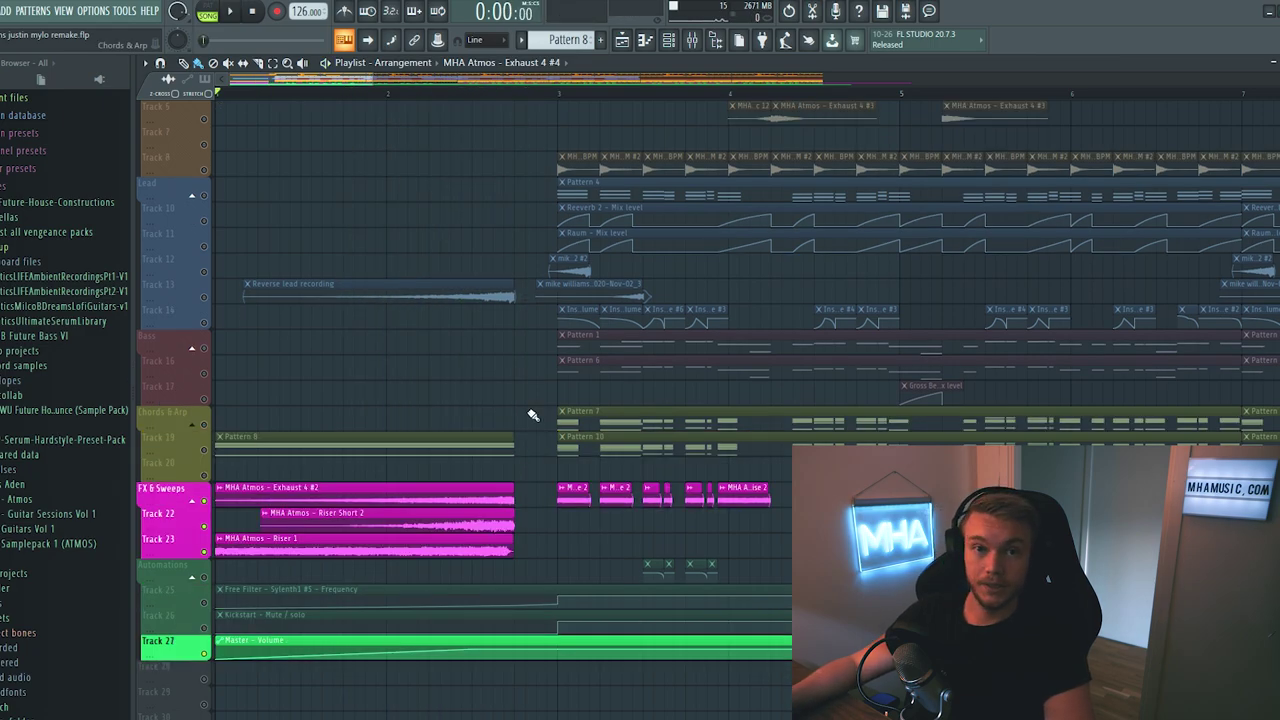
{"action": "key", "text": "space"}
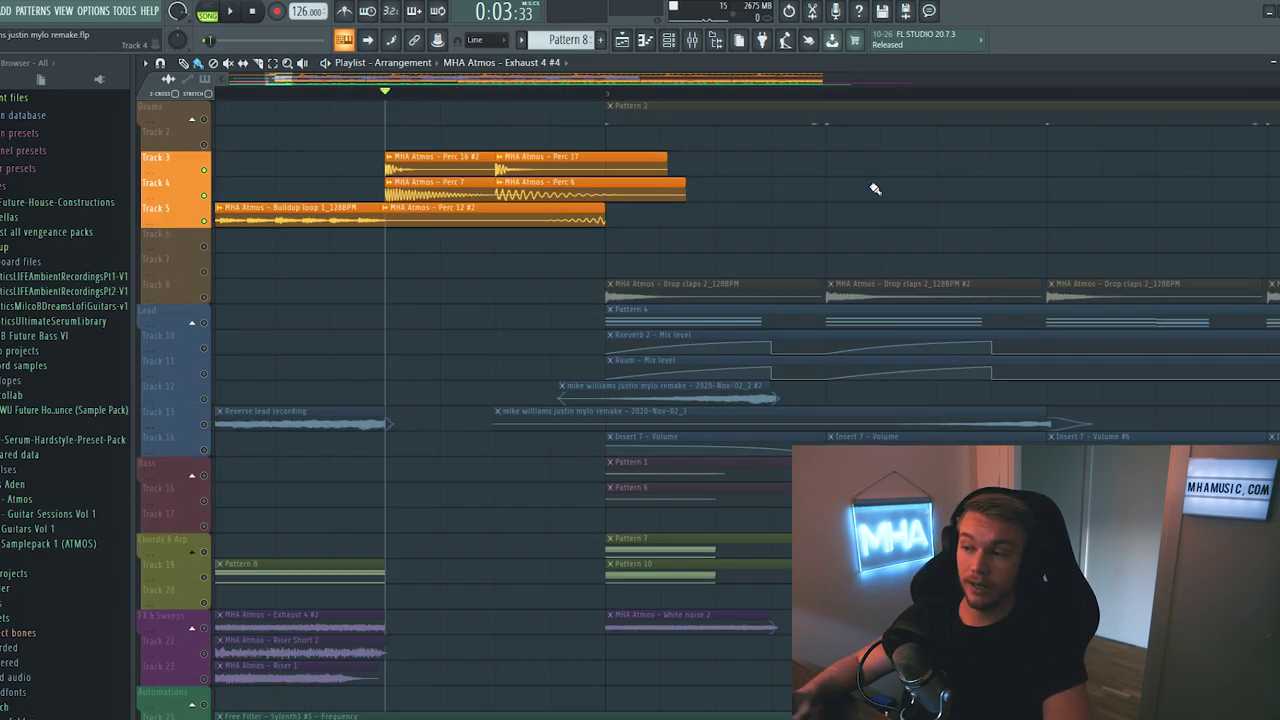
{"action": "key", "text": "space"}
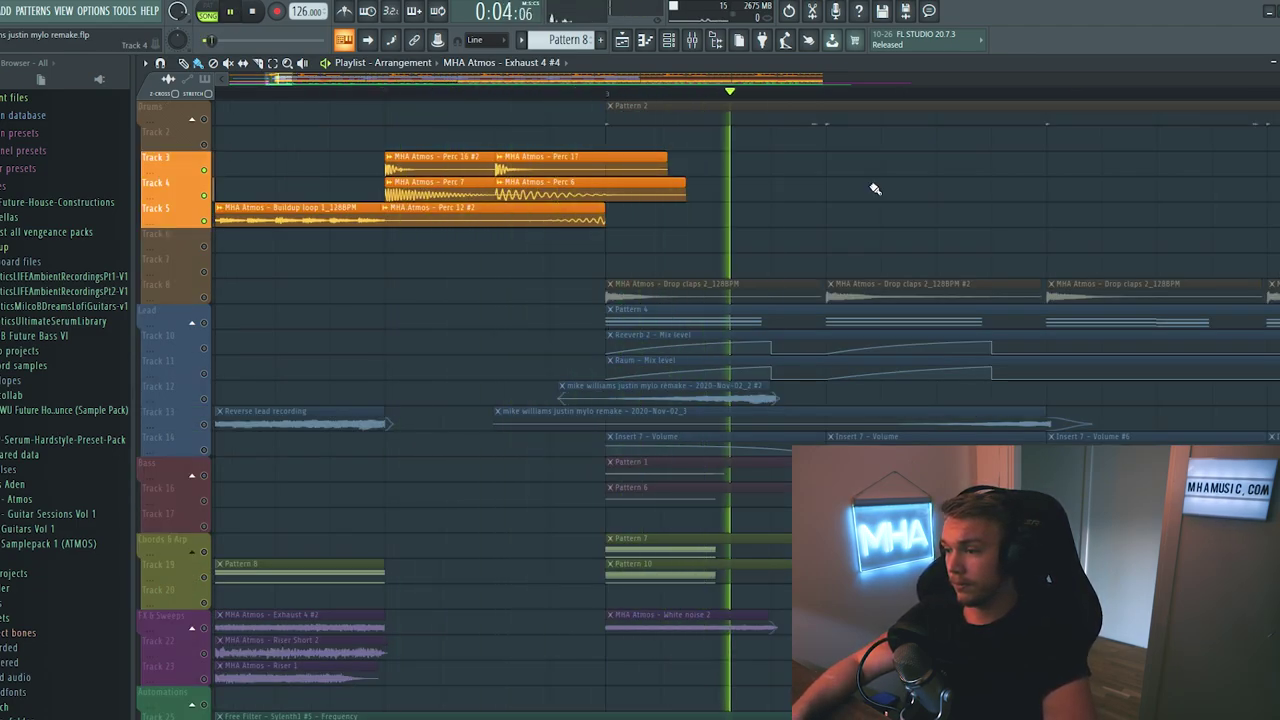
{"action": "key", "text": "space"}
{"action": "key", "text": "space"}
{"action": "key", "text": "space"}
{"action": "key", "text": "space"}
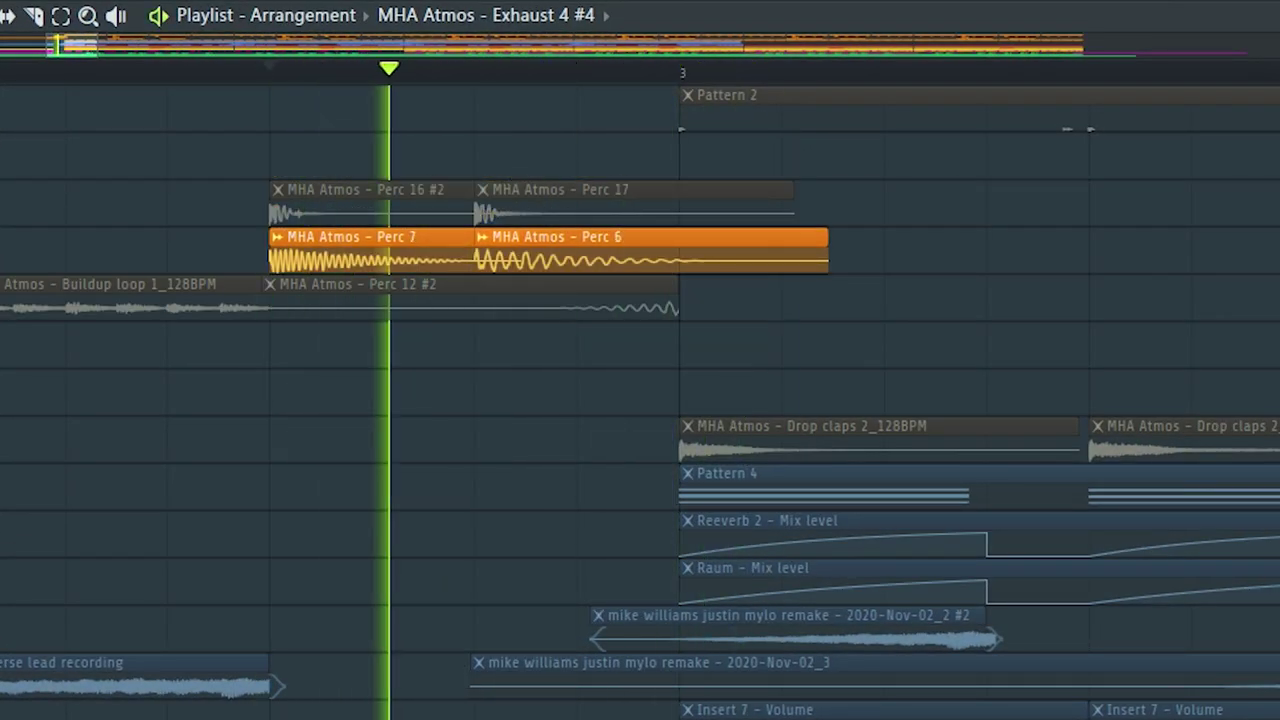
{"action": "key", "text": "space"}
{"action": "key", "text": "space"}
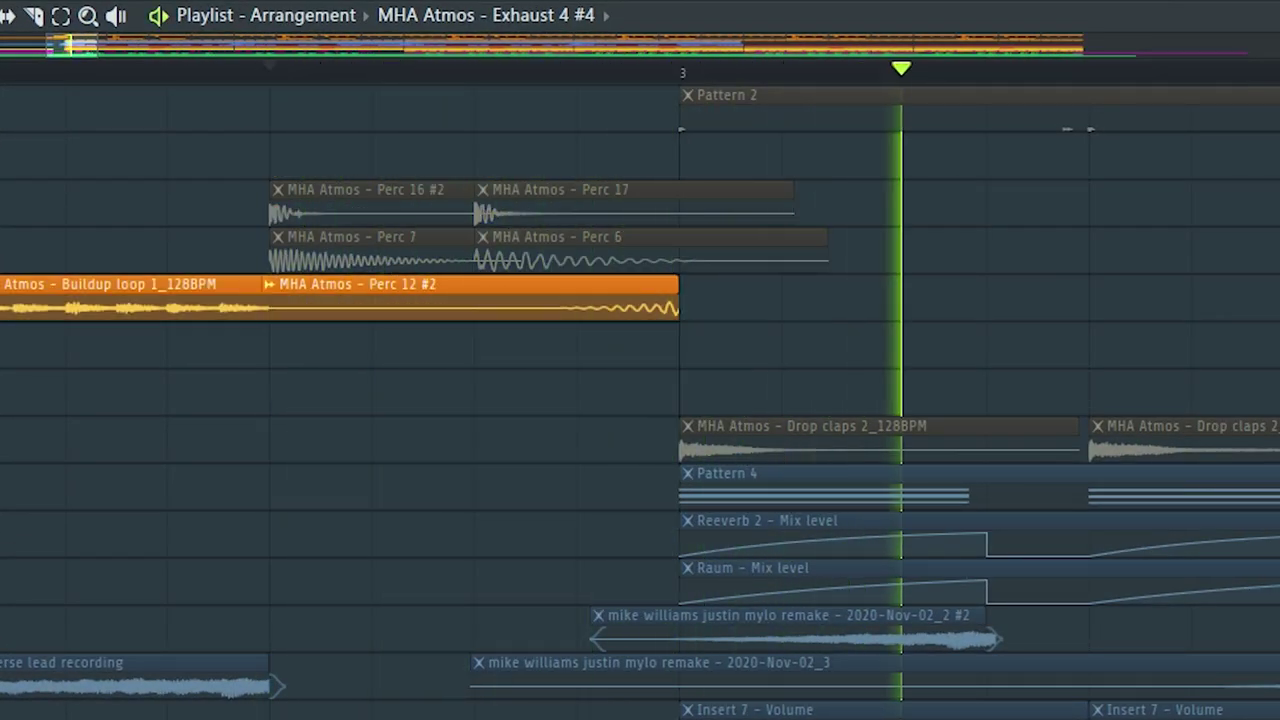
{"action": "key", "text": "space"}
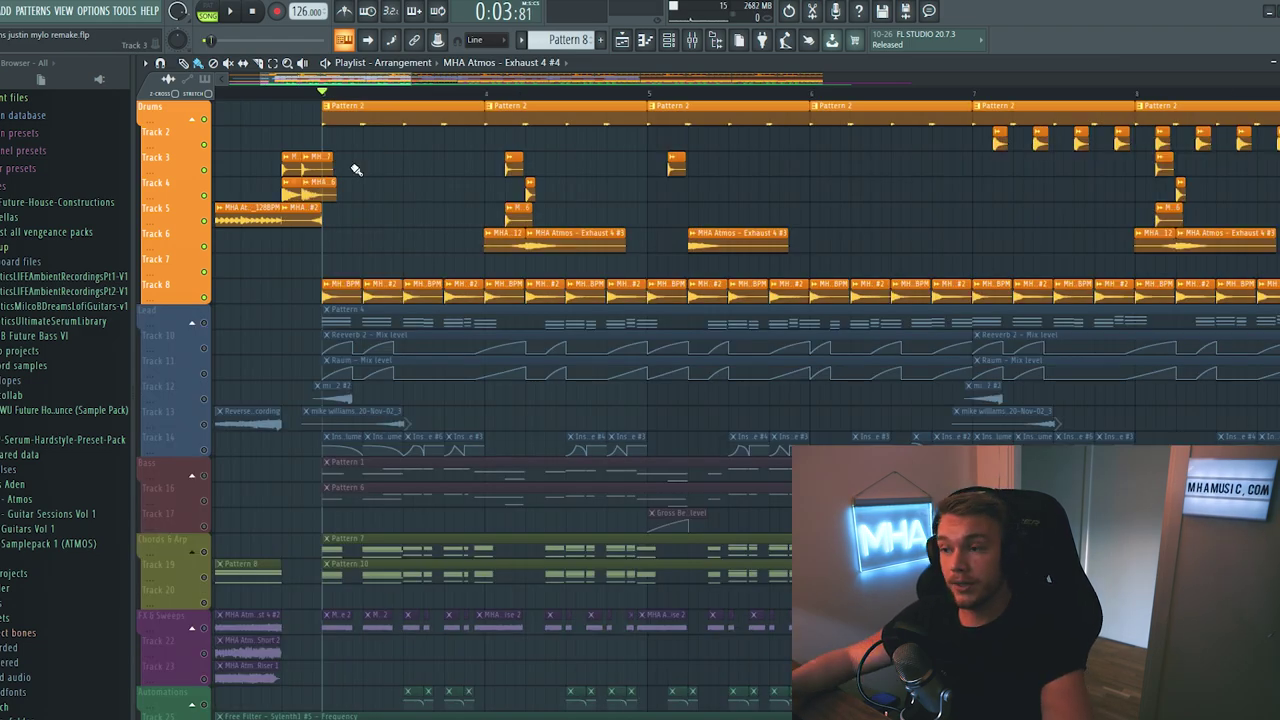
- Solo and play the Drums row, then inspect Pattern 2's Kick Hard 2 #2 and clap steps
{"action": "left_click", "coordinate": [204, 118]}
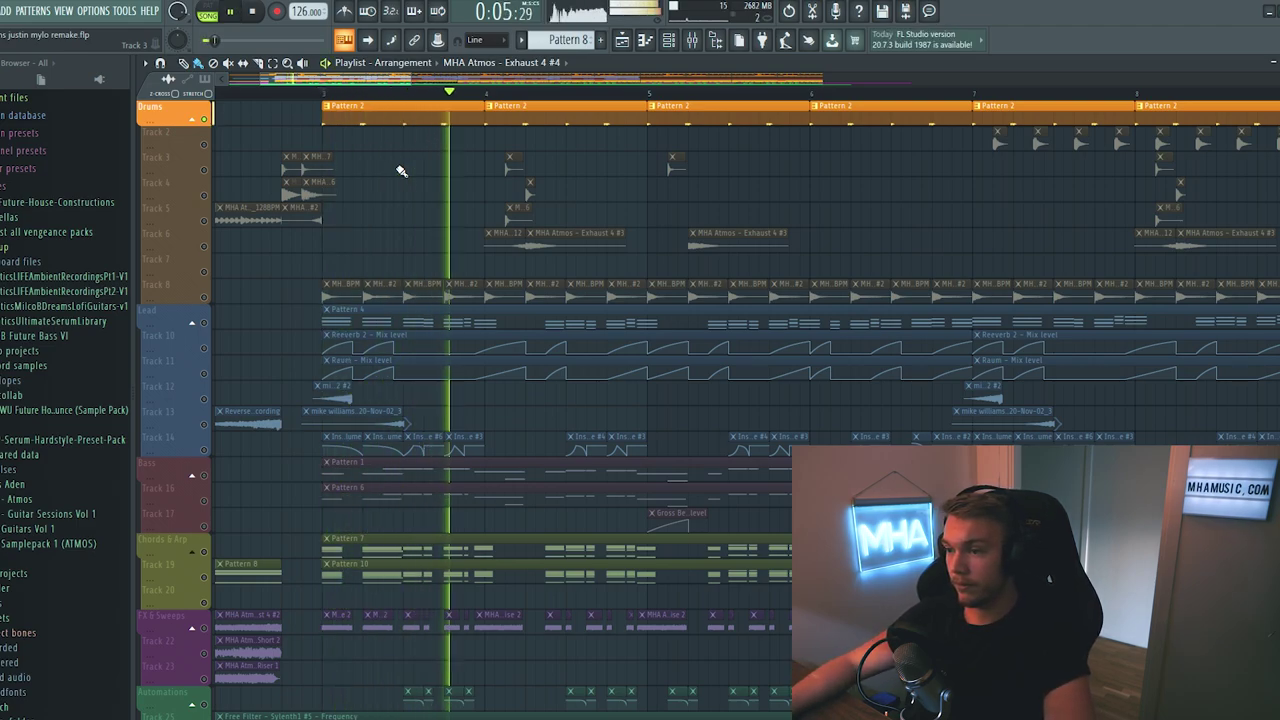
{"action": "key", "text": "space"}
{"action": "double_click", "coordinate": [400, 118]}
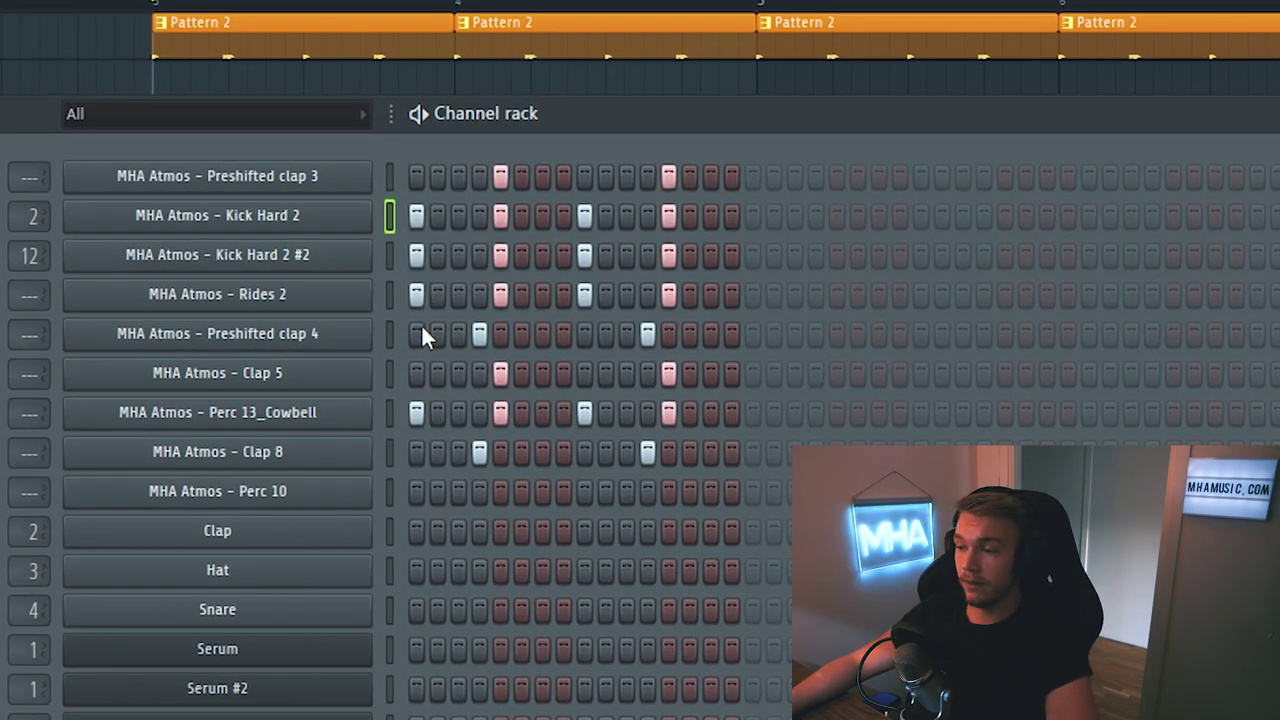
{"action": "left_click", "coordinate": [390, 254]}
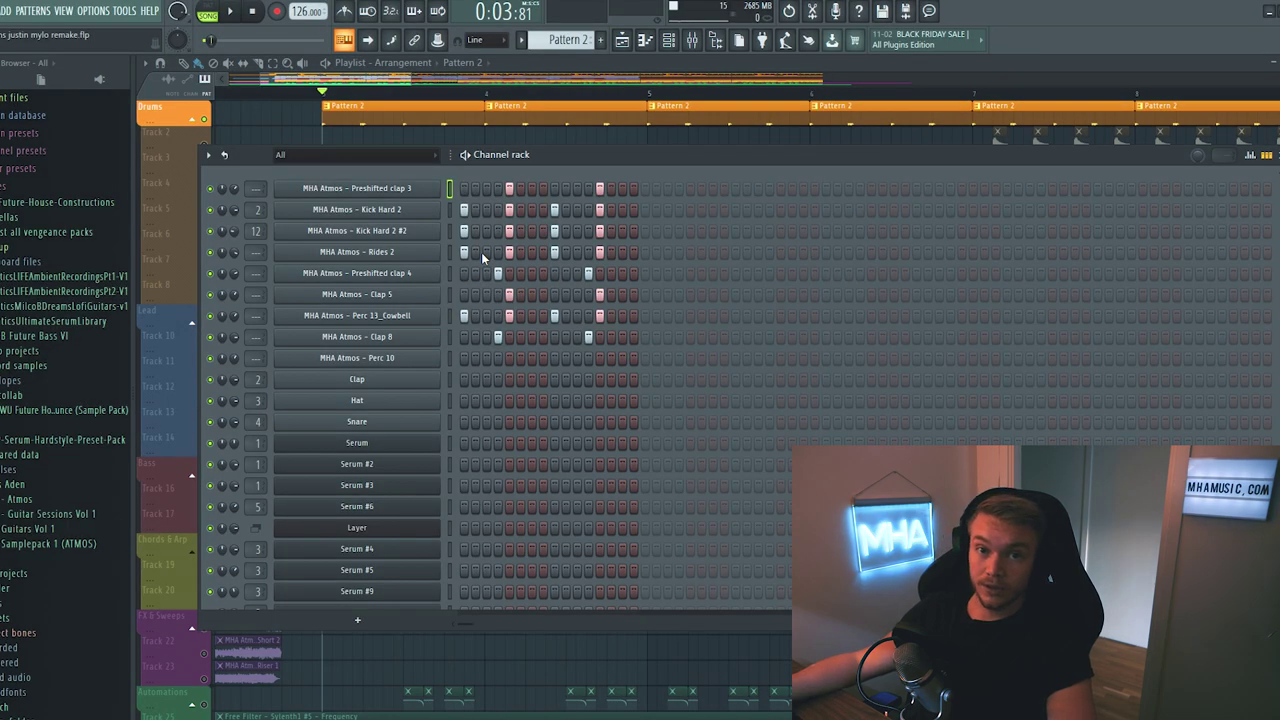
{"action": "left_click", "coordinate": [450, 296]}
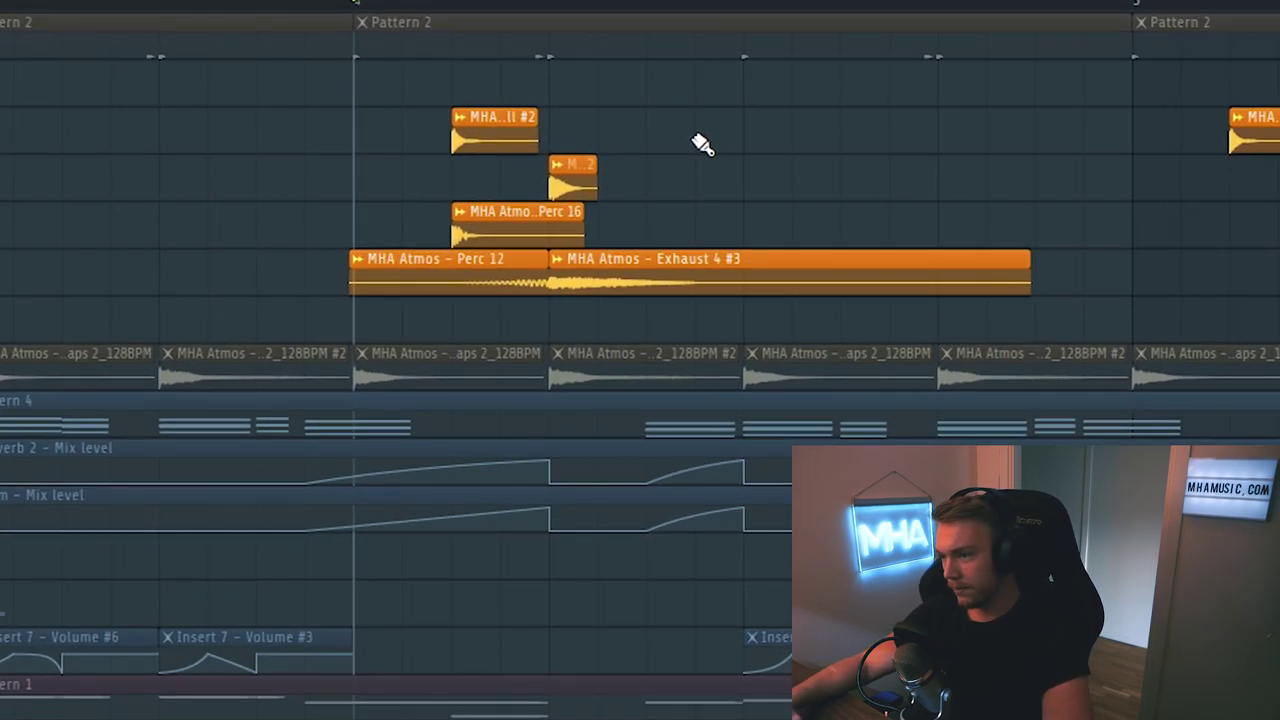
- Play the percussion section, then solo Track 2 and Track 7's top loop in turn
{"action": "key", "text": "space"}
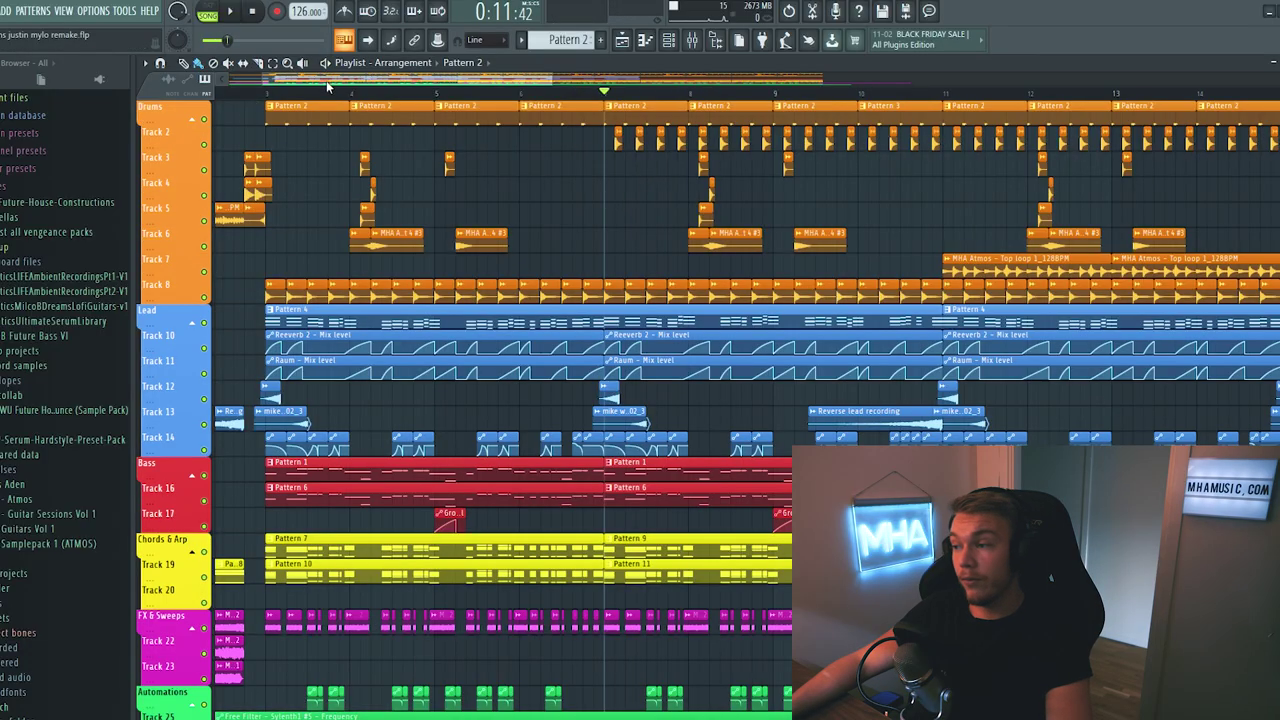
{"action": "left_click_drag", "start_coordinate": [326, 80], "coordinate": [352, 84]}
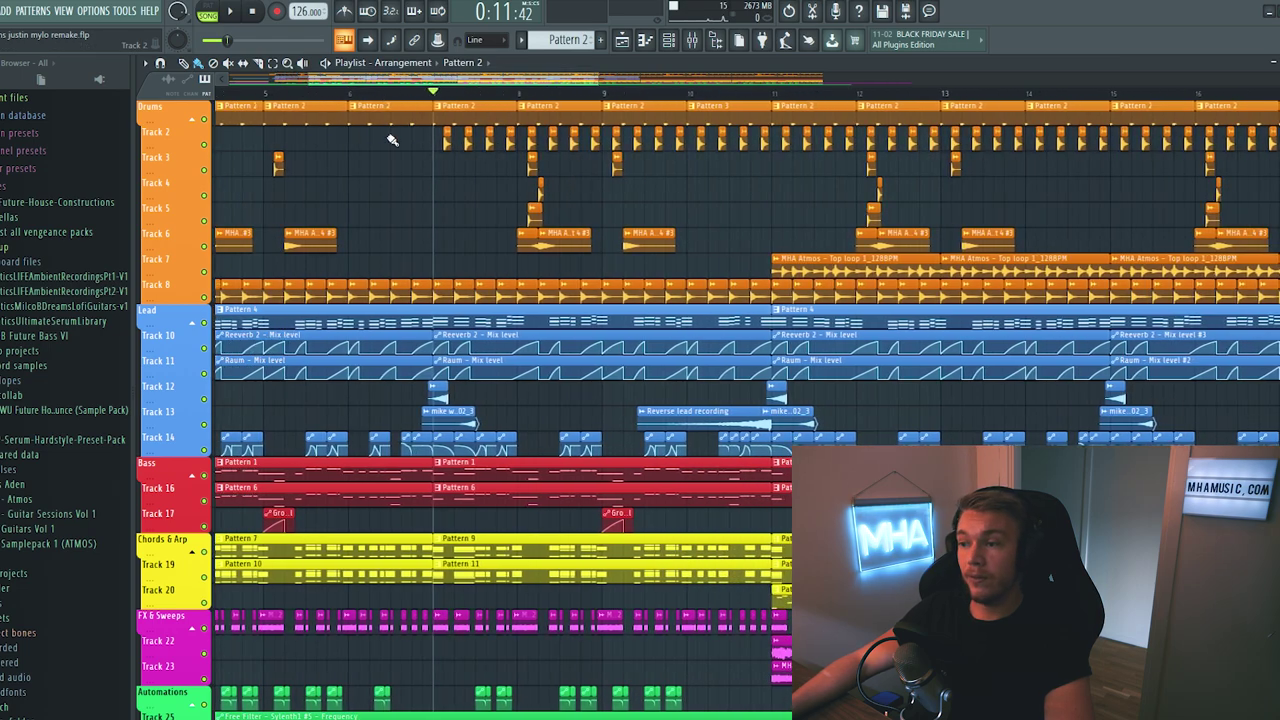
{"action": "left_click", "coordinate": [204, 145], "text": "ctrl"}
{"action": "key", "text": "space"}
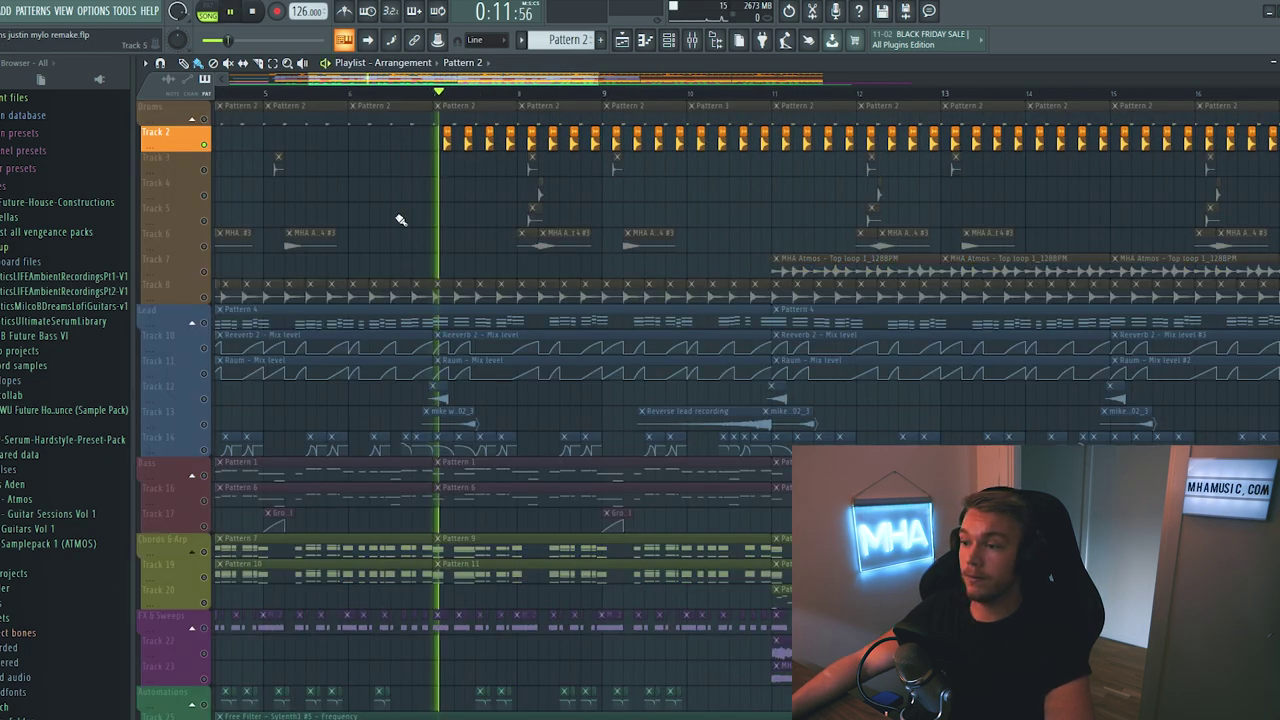
{"action": "key", "text": "space"}
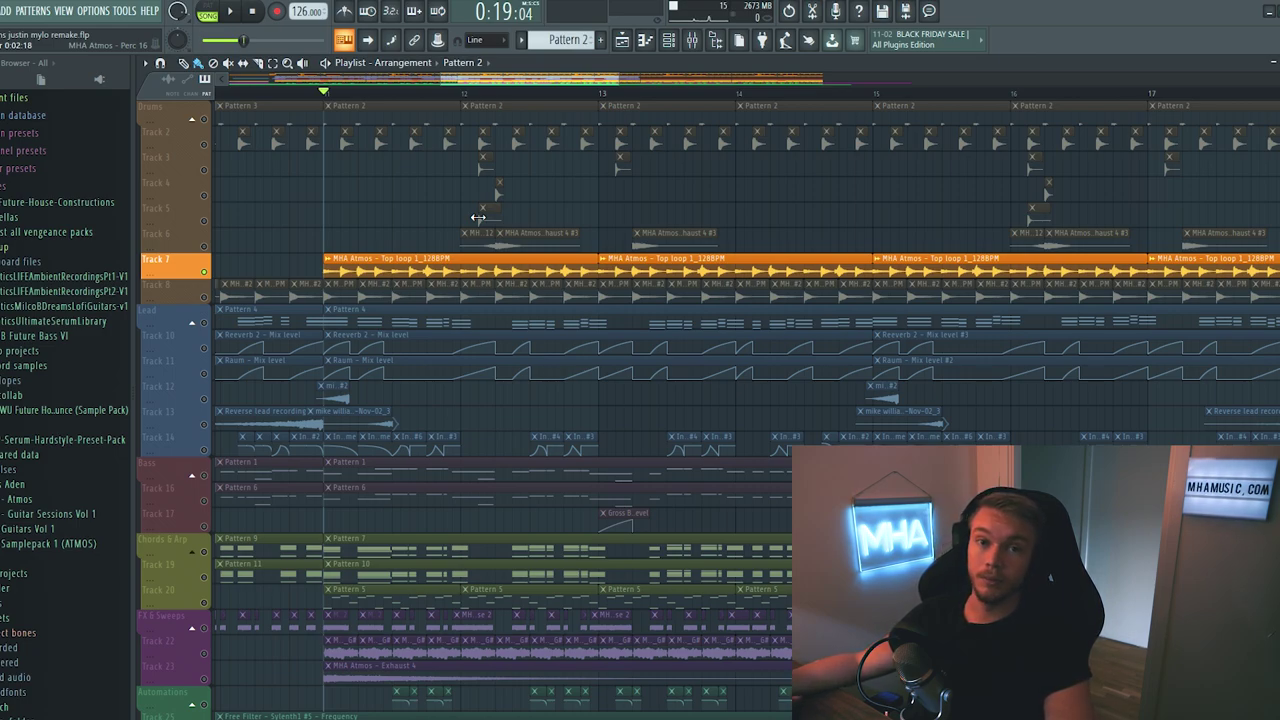
{"action": "key", "text": "space"}
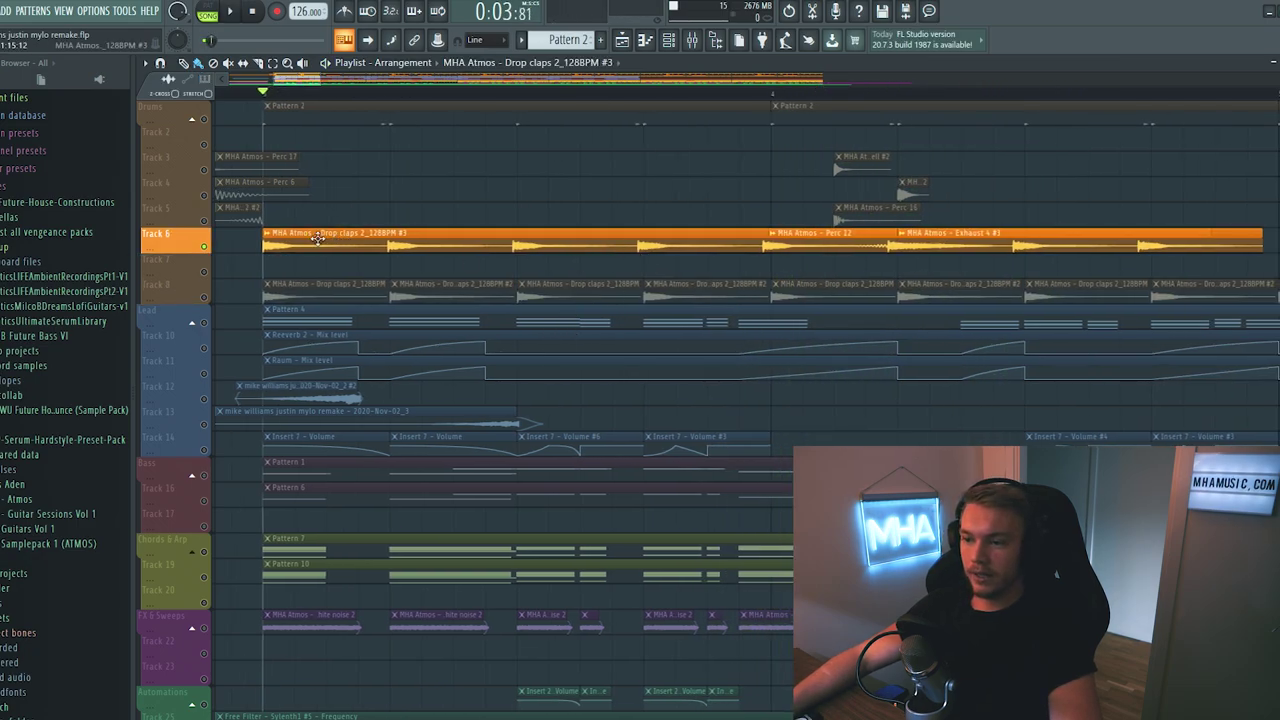
- Turn the Drop claps 2 sample's length down to 14% in its channel settings
{"action": "double_click", "coordinate": [314, 250]}
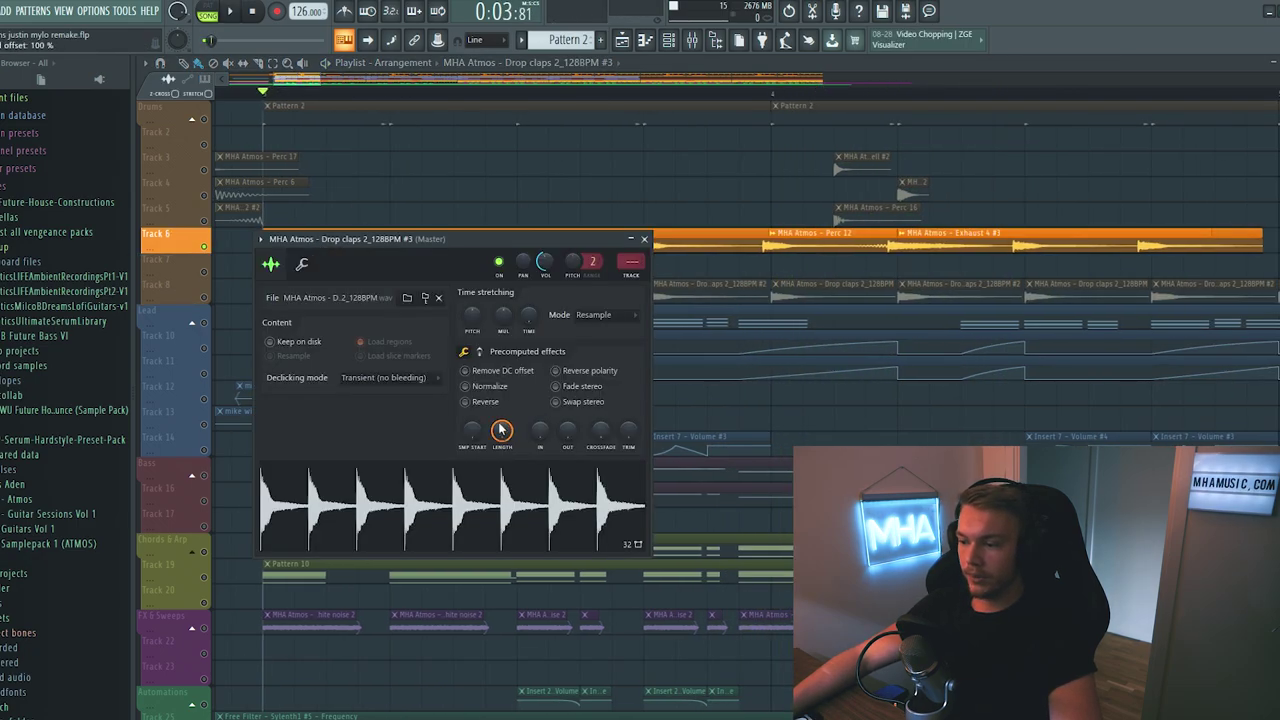
{"action": "left_click_drag", "start_coordinate": [502, 430], "coordinate": [502, 482]}
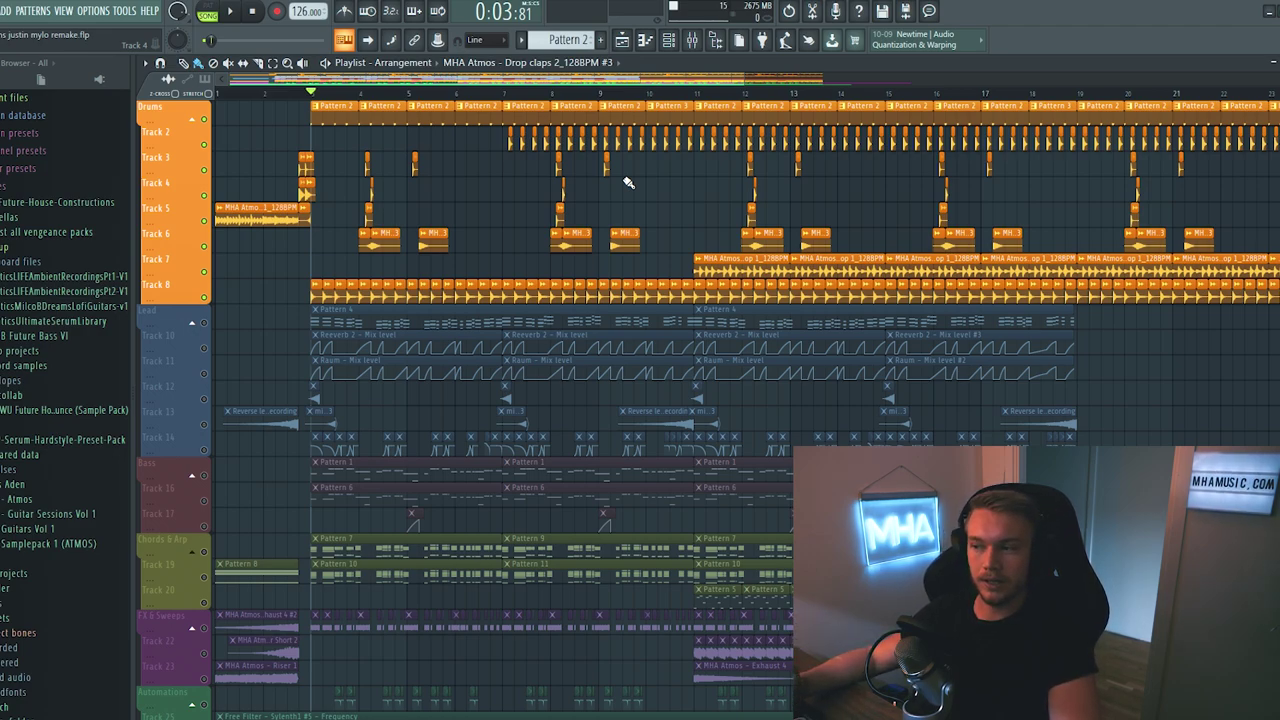
{"action": "scroll", "coordinate": [1097, 298], "scroll_direction": "down", "scroll_amount": 2}
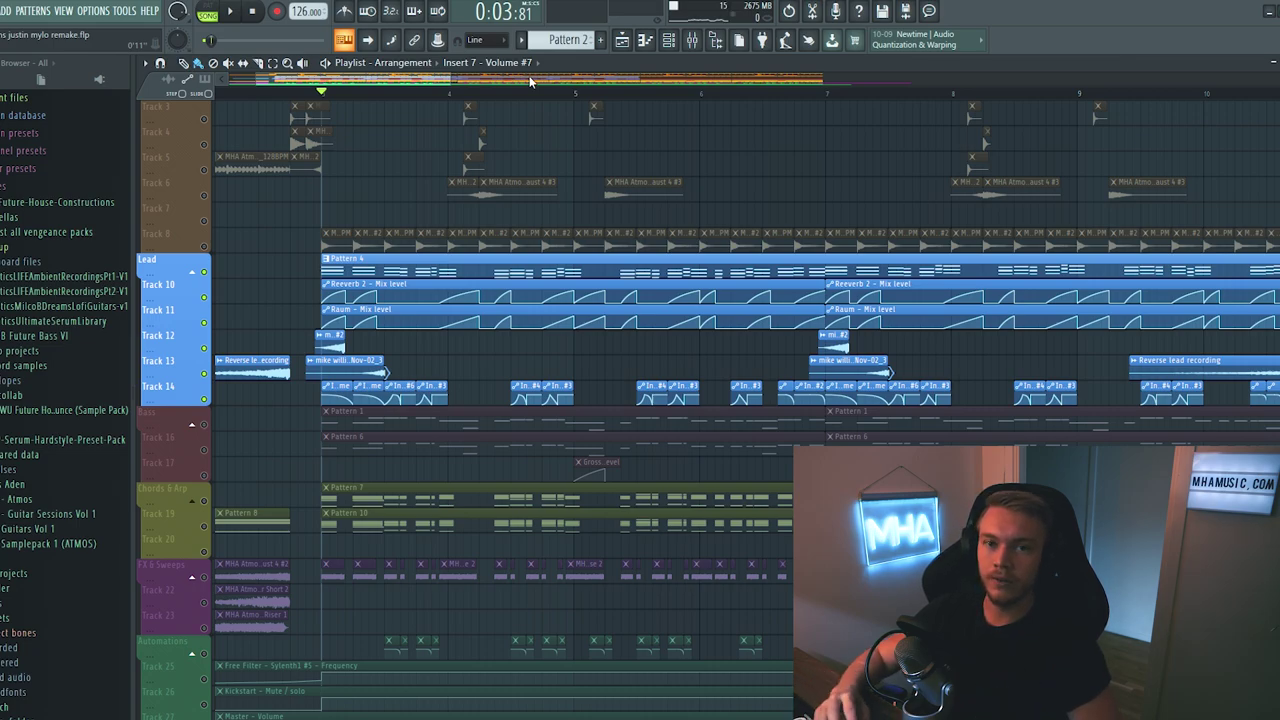
{"action": "scroll", "coordinate": [590, 166], "scroll_direction": "up", "scroll_amount": 2}
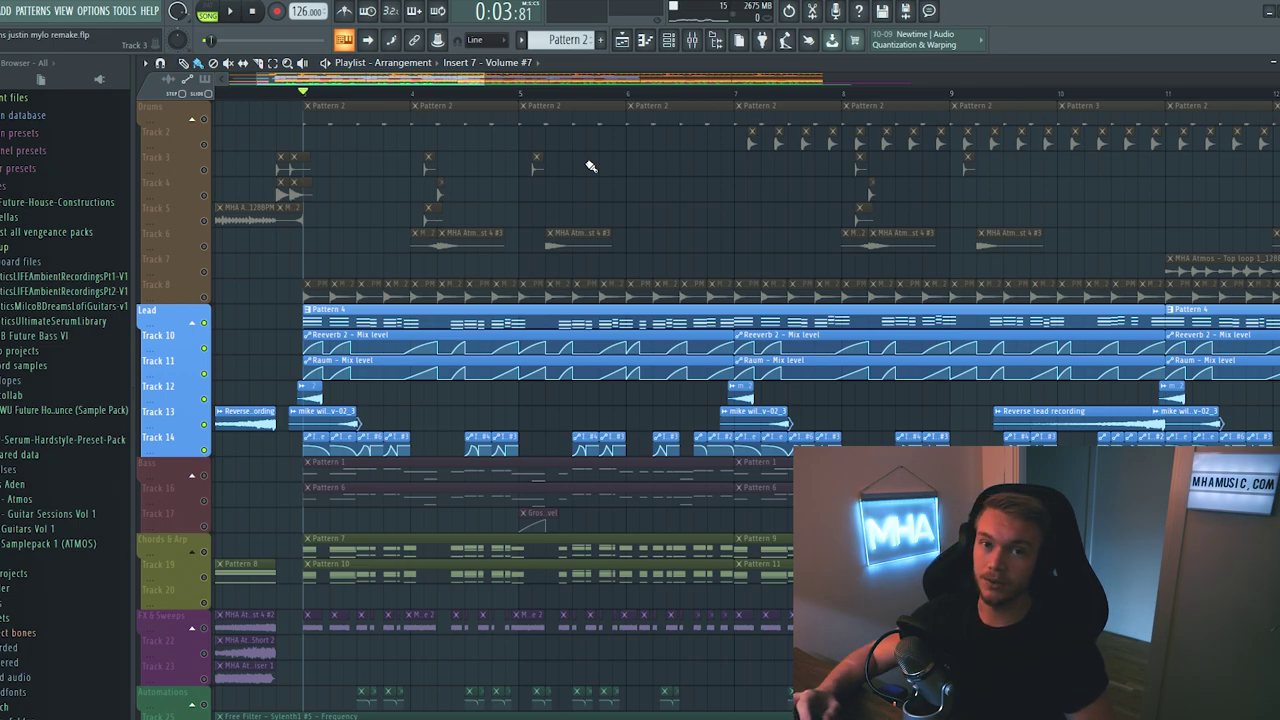
{"action": "double_click", "coordinate": [630, 318]}
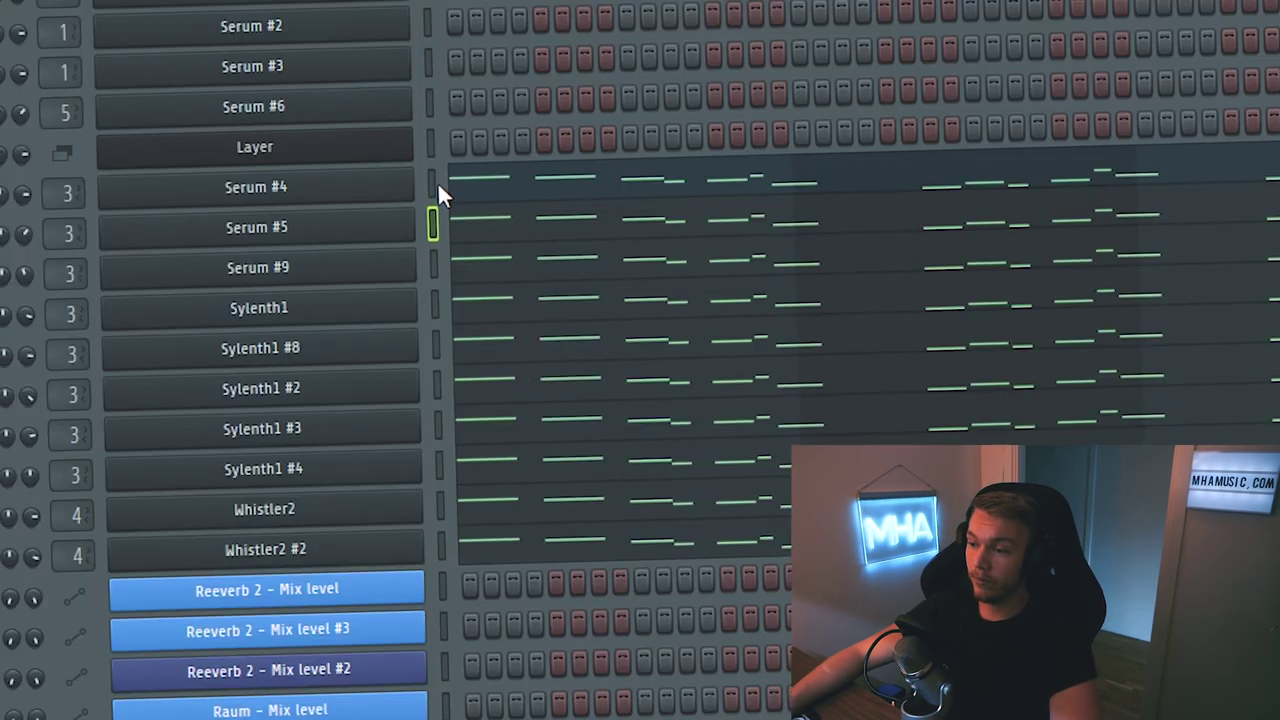
- Step through the stacked lead layers from Serum #4 and Serum #9 to Sylenth1 #2
{"action": "left_click_drag", "start_coordinate": [453, 292], "coordinate": [437, 501]}
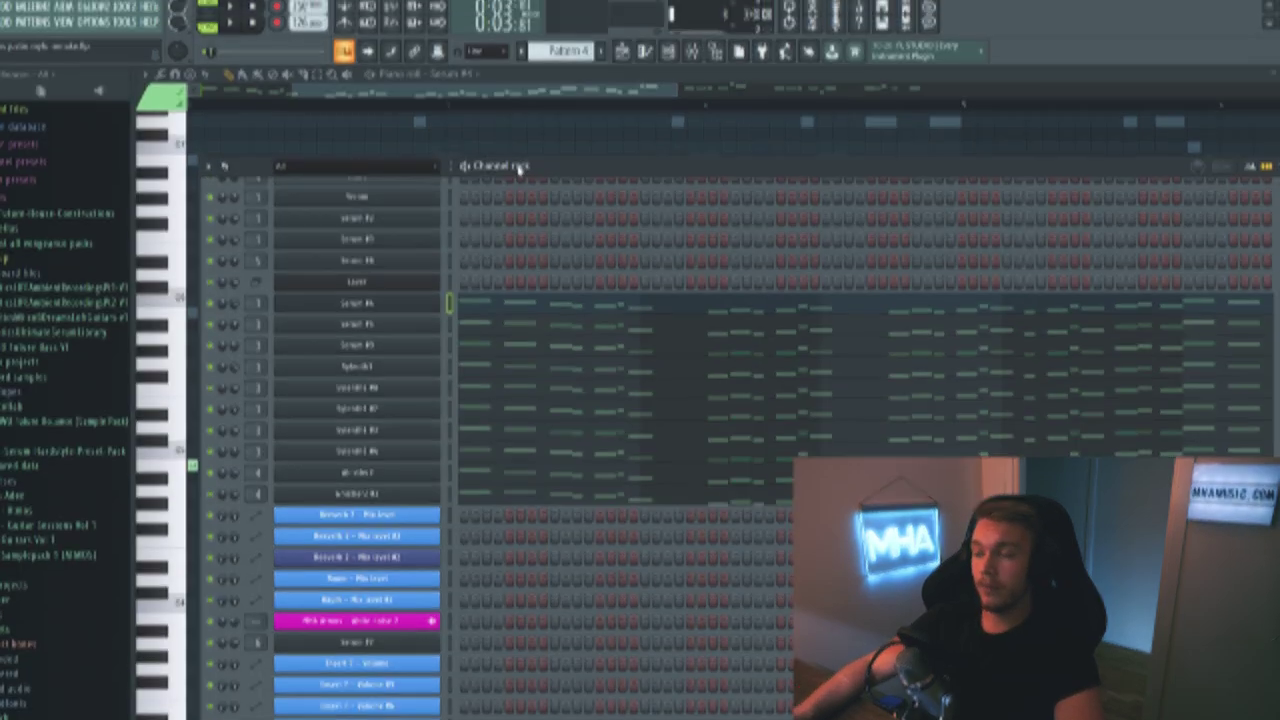
{"action": "left_click", "coordinate": [405, 291]}
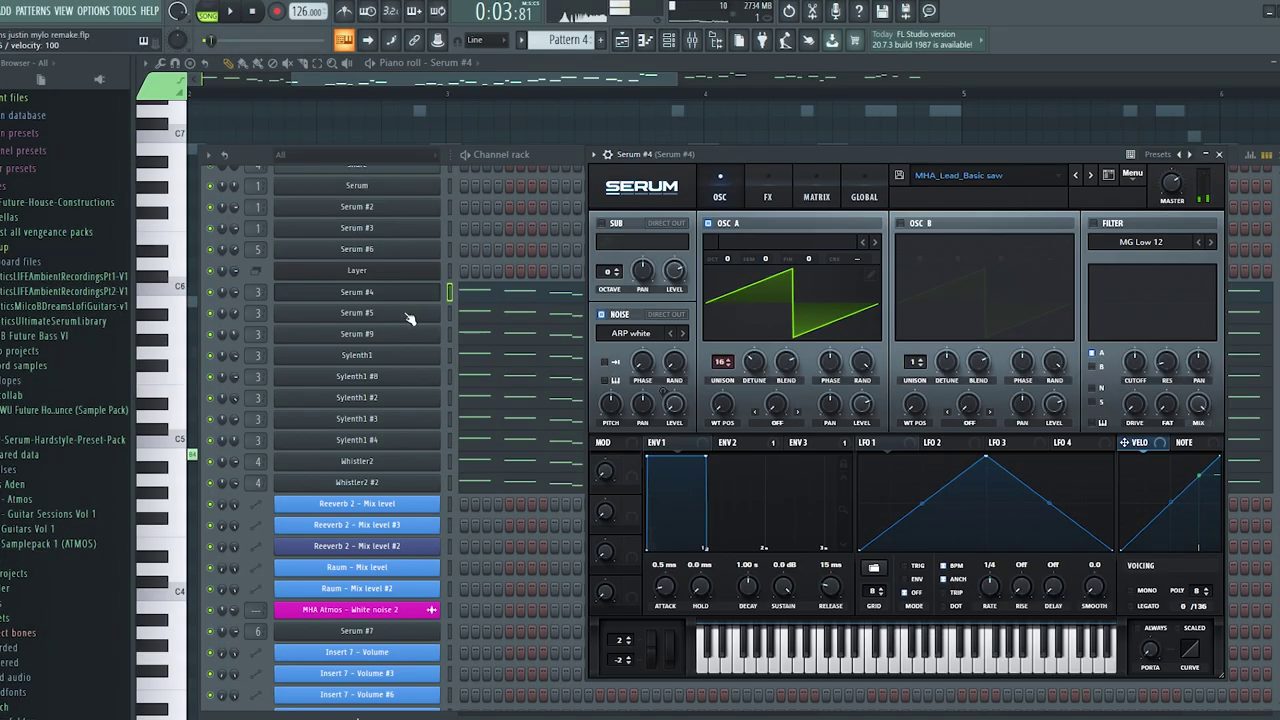
{"action": "key", "text": "Down"}
{"action": "key", "text": "Down"}
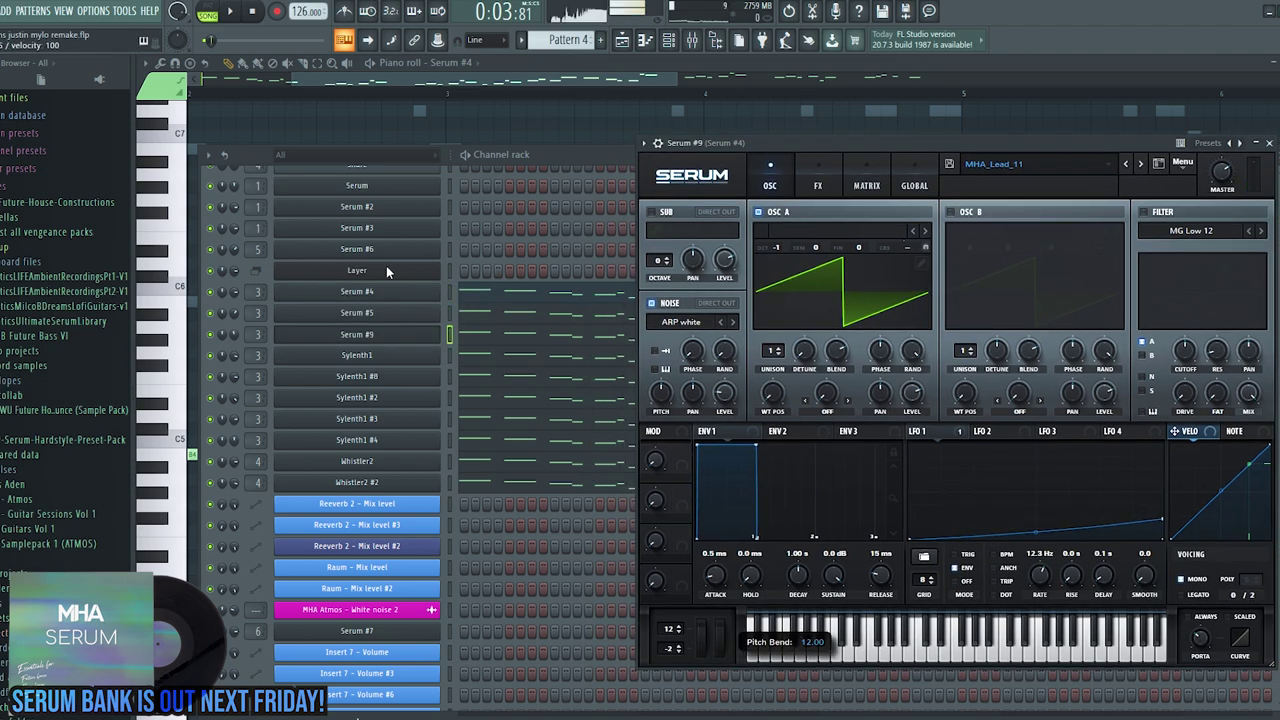
{"action": "key", "text": "Down"}
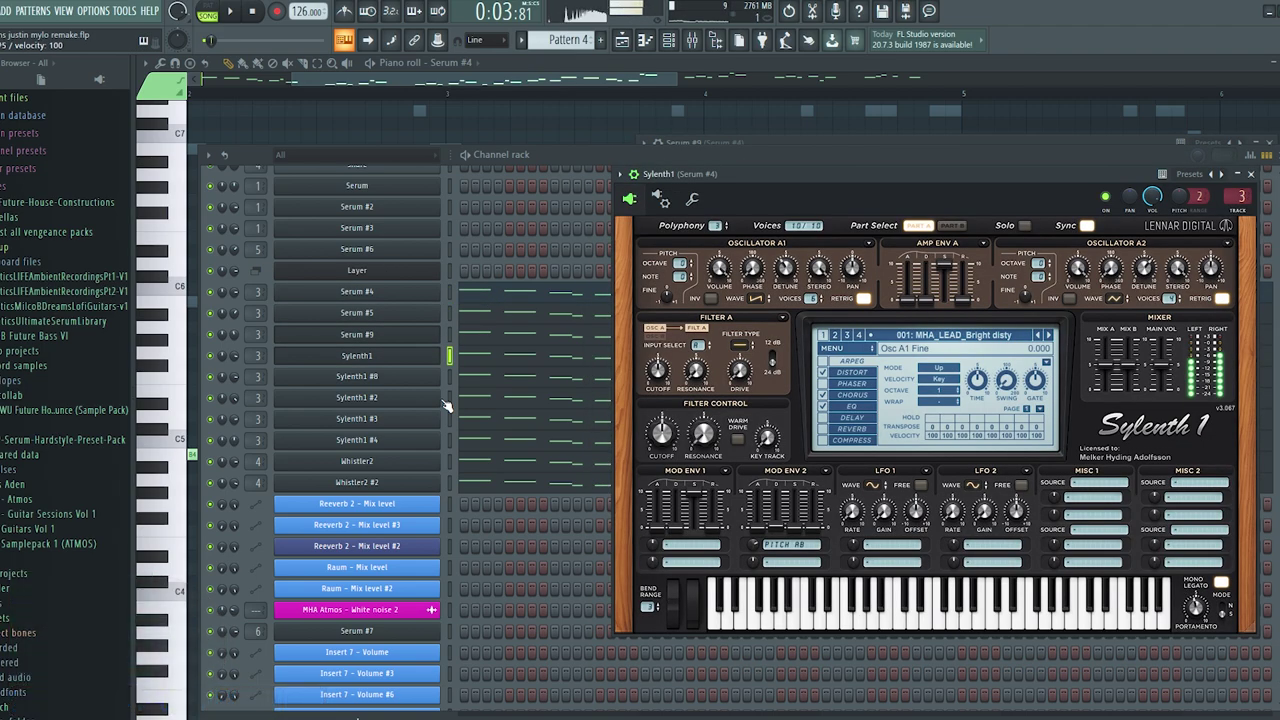
{"action": "key", "text": "Down"}
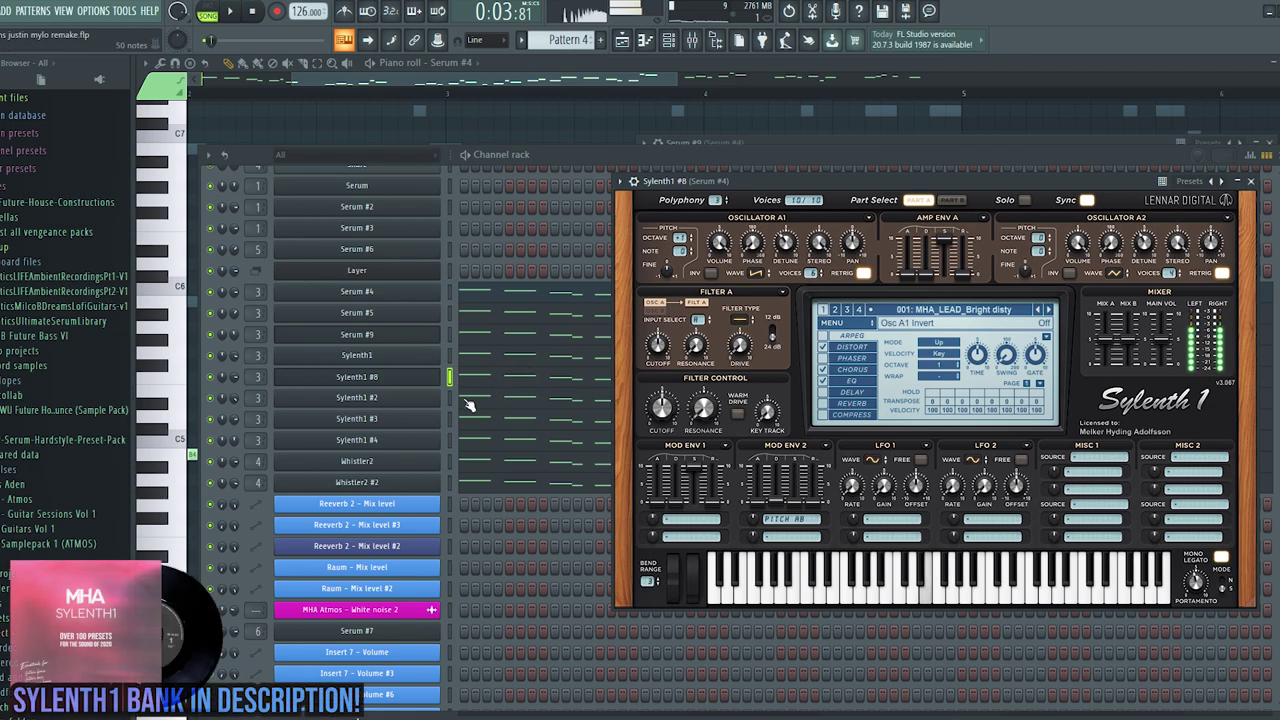
{"action": "key", "text": "Down"}
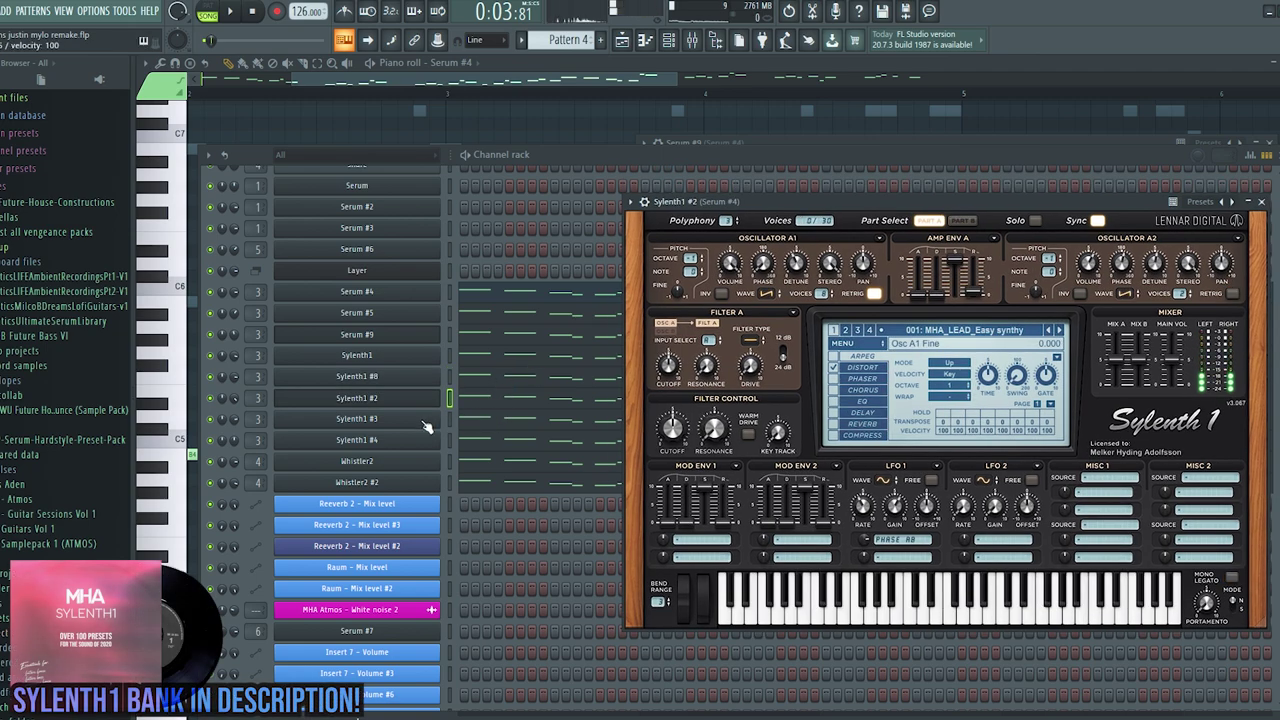
{"action": "key", "text": "Down"}
{"action": "key", "text": "Down"}
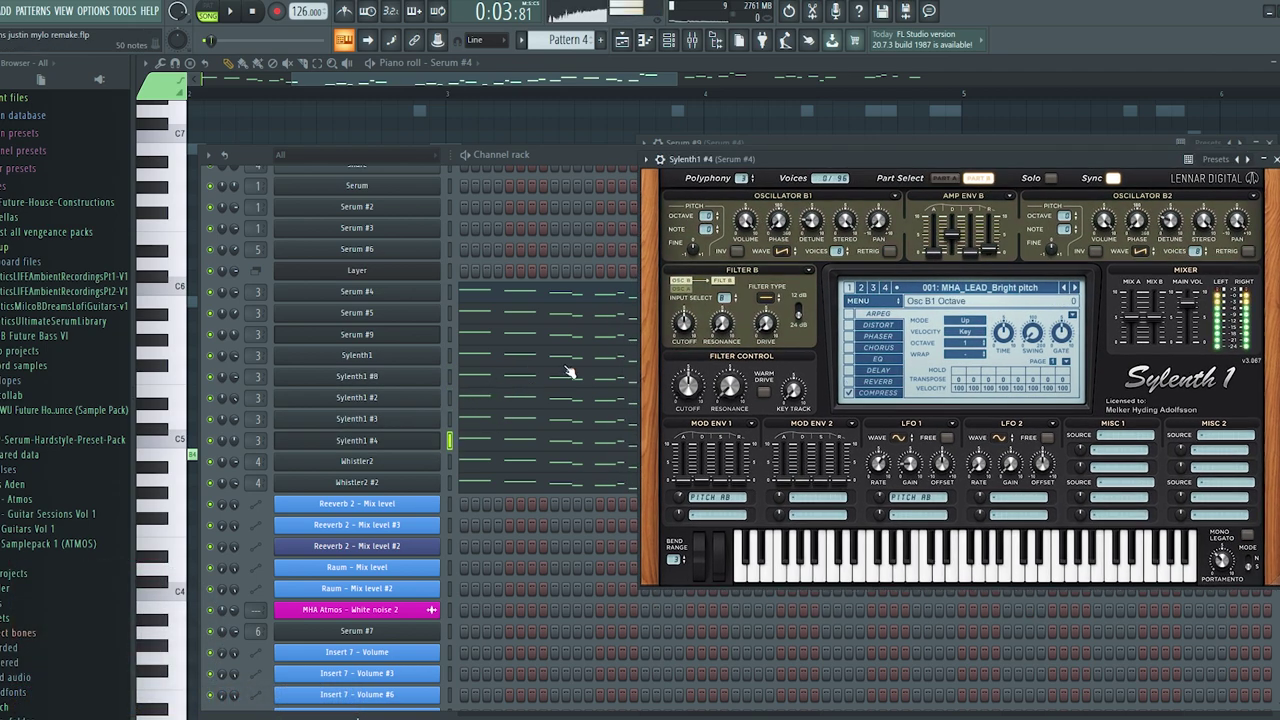
- Show the Whistler2 channel's synth settings while the song plays
{"action": "left_click", "coordinate": [600, 231]}
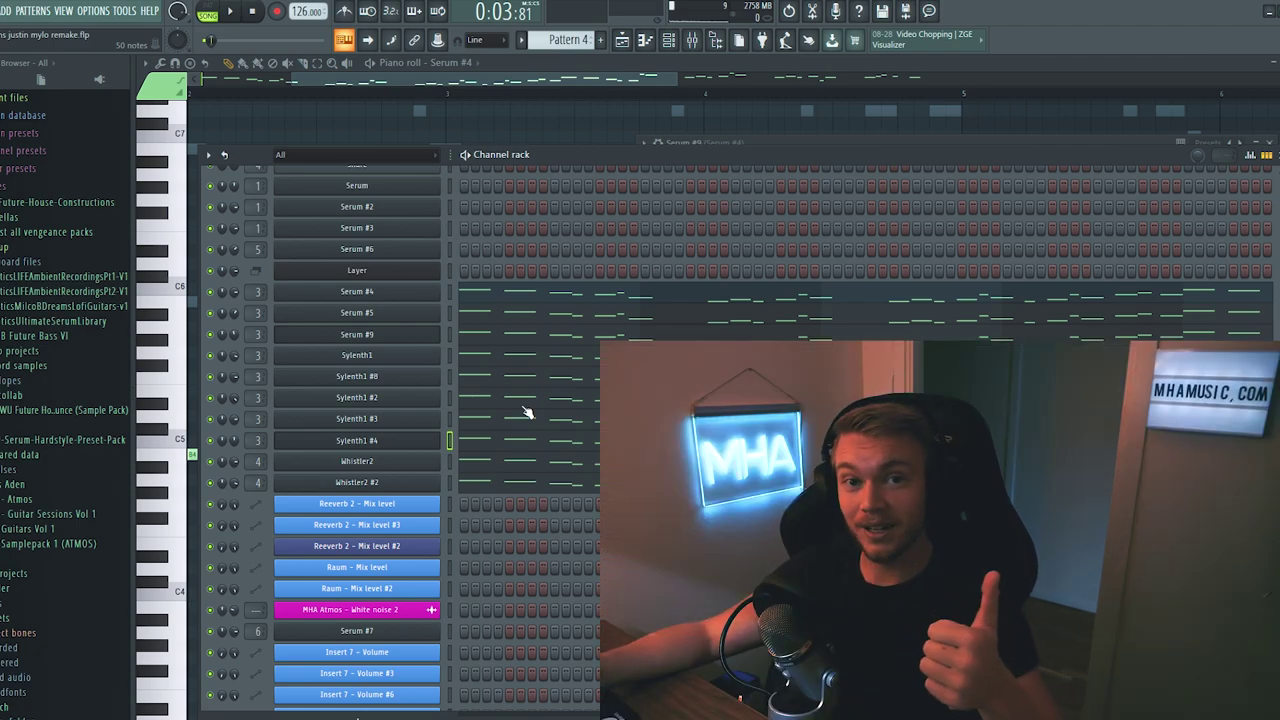
{"action": "left_click", "coordinate": [448, 462]}
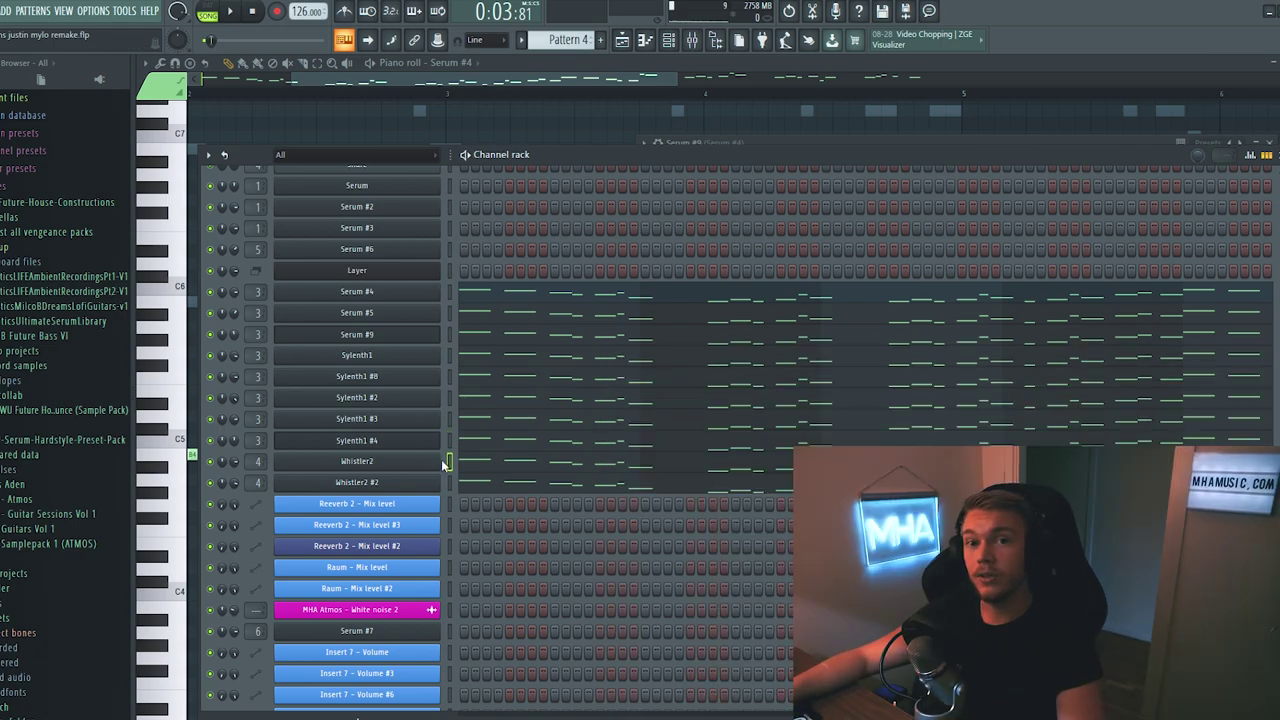
{"action": "left_click", "coordinate": [325, 466]}
{"action": "key", "text": "space"}
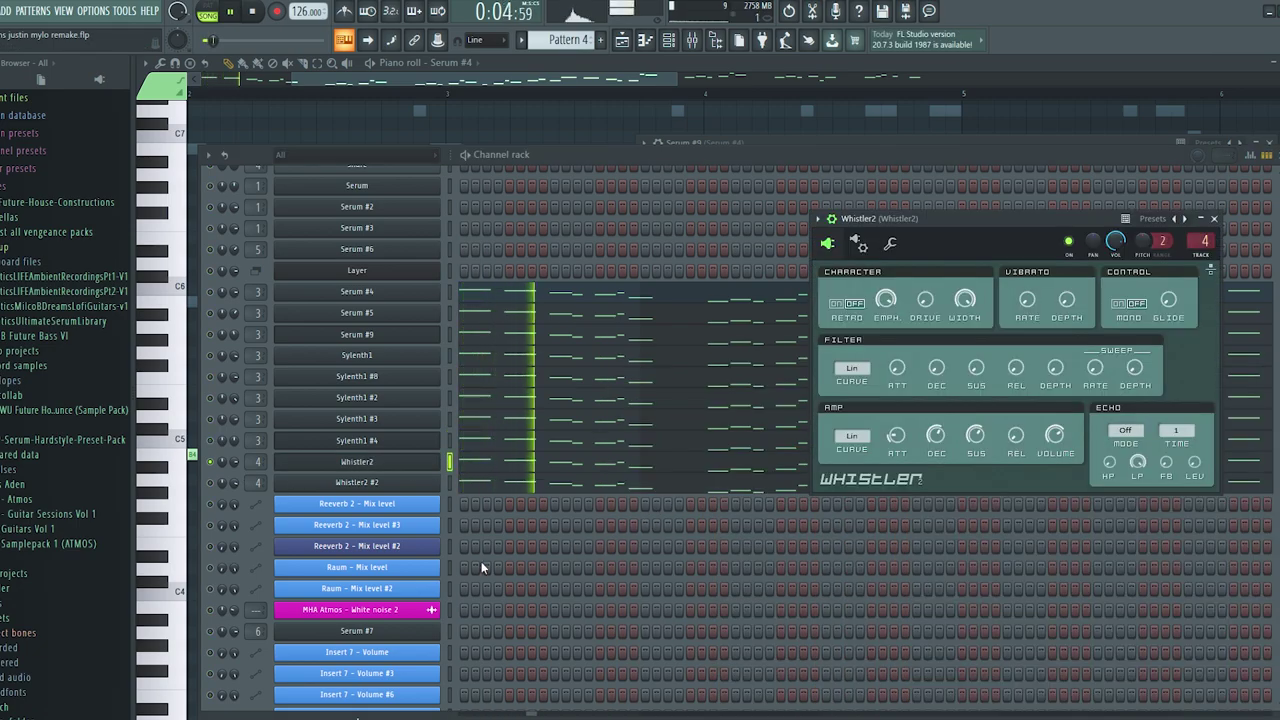
- Switch to the Whistler2 #2 lead layer
{"action": "key", "text": "Down"}
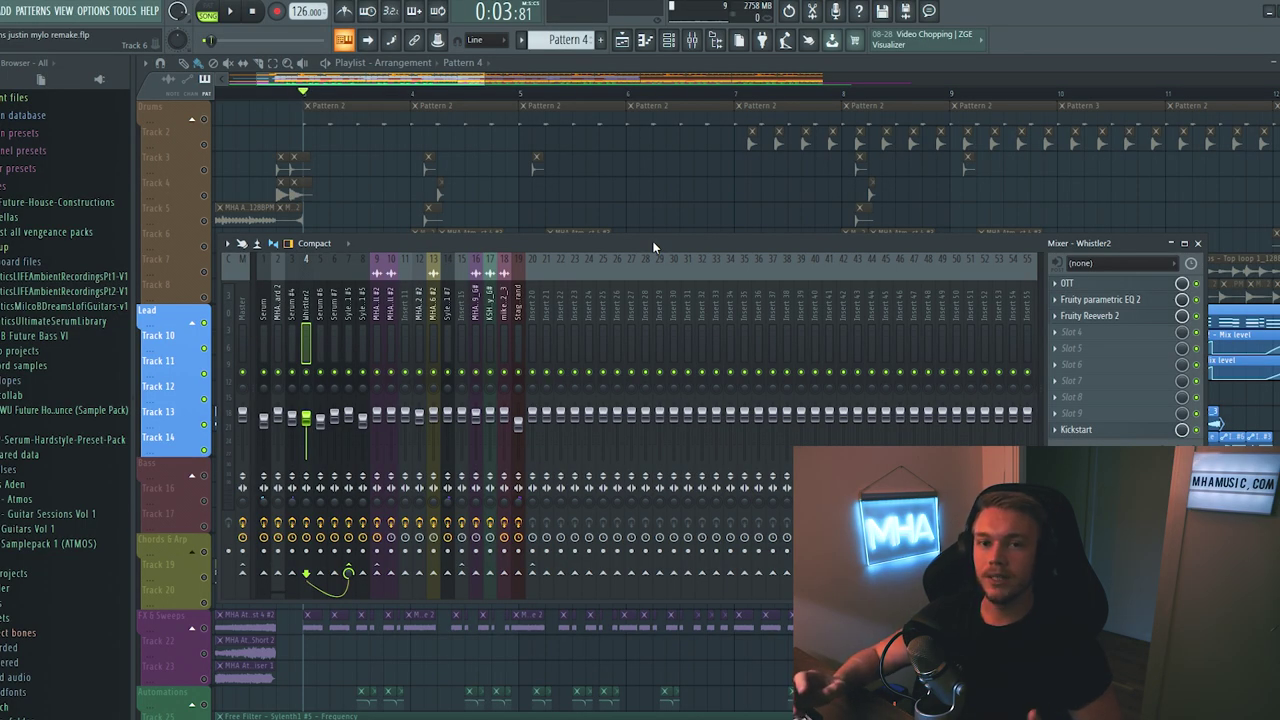
- Open the Soundgoodizer on the Serum #4 mixer insert
{"action": "key", "text": "F9"}
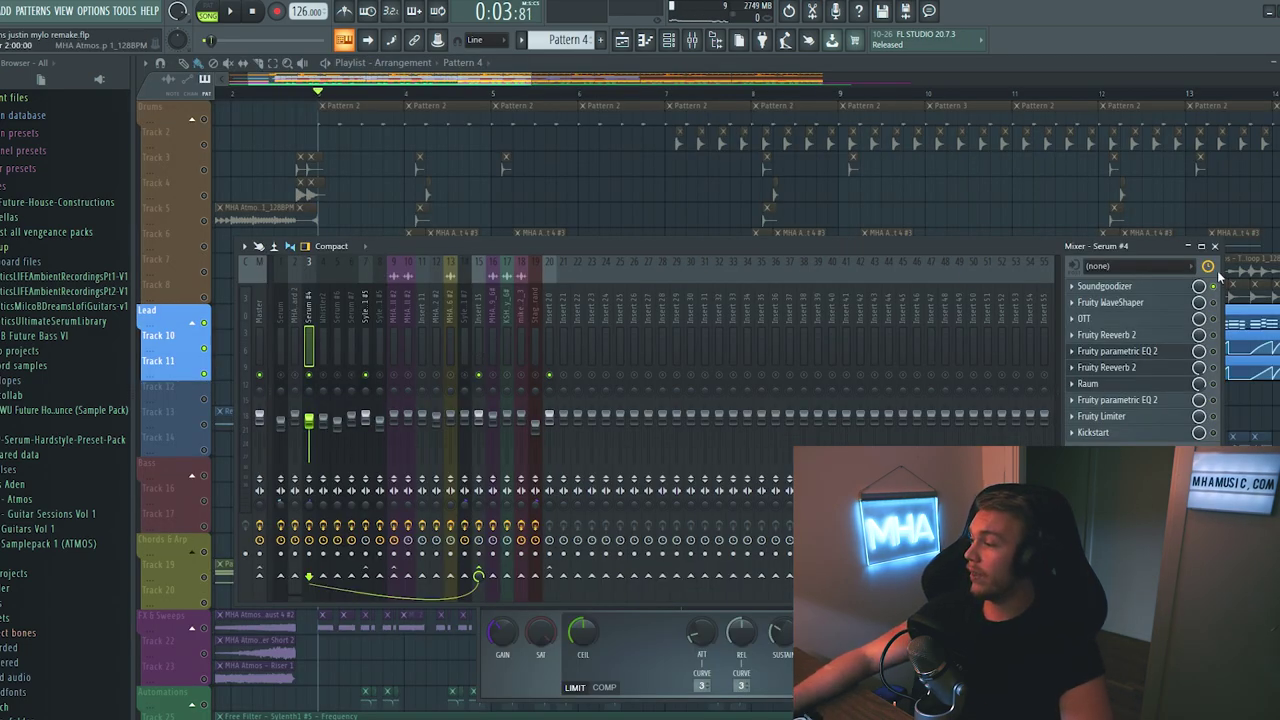
{"action": "left_click", "coordinate": [1177, 290]}
- Hear the Soundgoodizer, then swap to the Fruity WaveShaper and audition it
{"action": "key", "text": "space"}
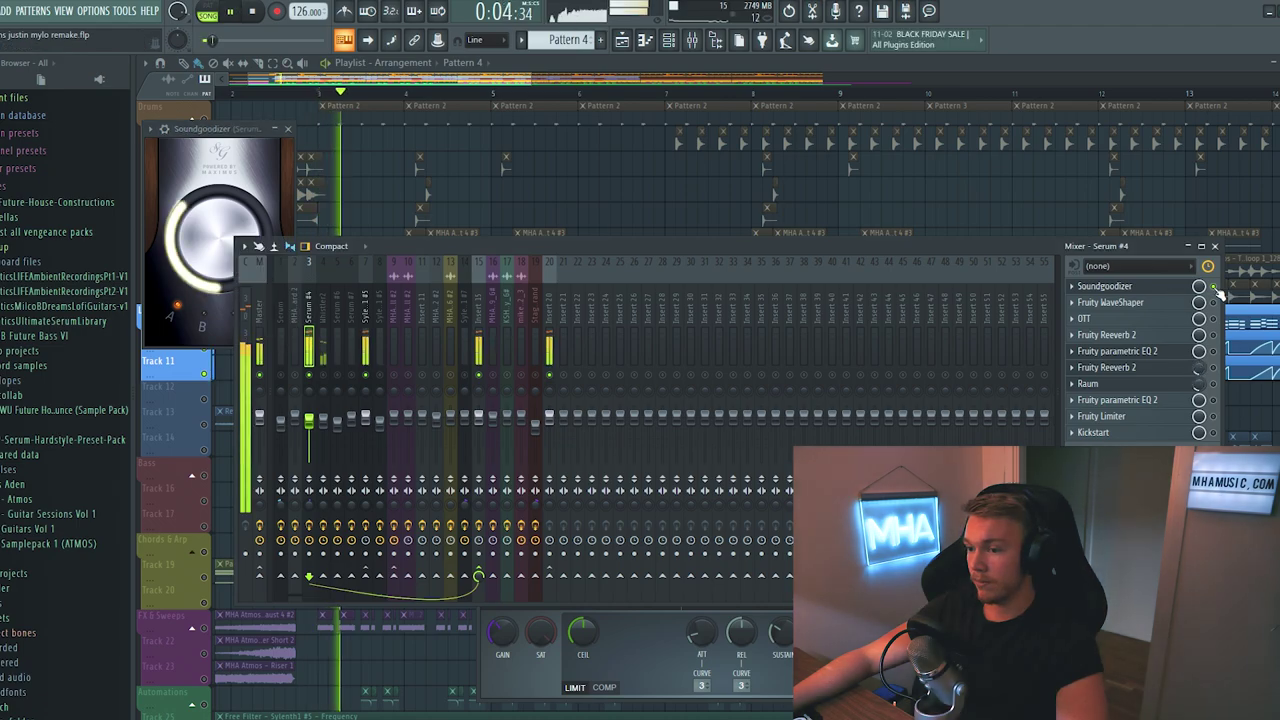
{"action": "left_click", "coordinate": [293, 133]}
{"action": "key", "text": "space"}
{"action": "left_click", "coordinate": [1110, 302]}
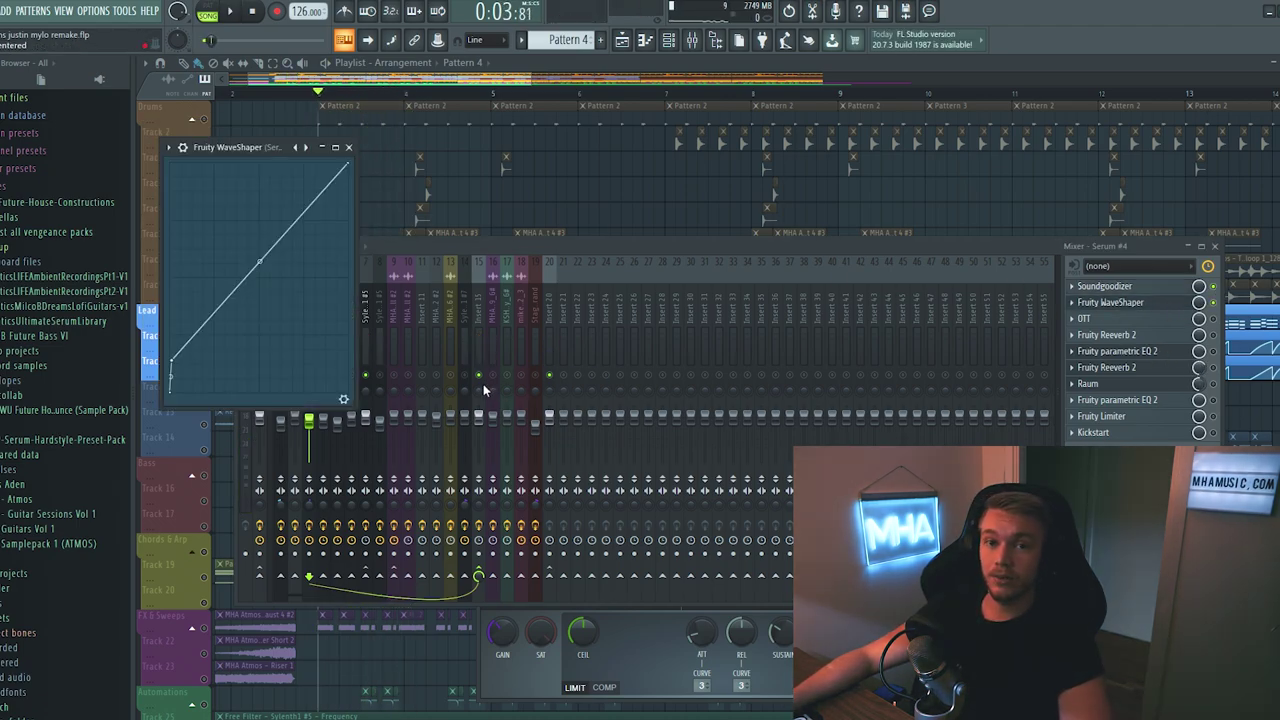
{"action": "key", "text": "space"}
- Audition the OTT compression, then open Fruity Reeverb 2 on the Serum #4 insert
{"action": "left_click", "coordinate": [590, 260]}
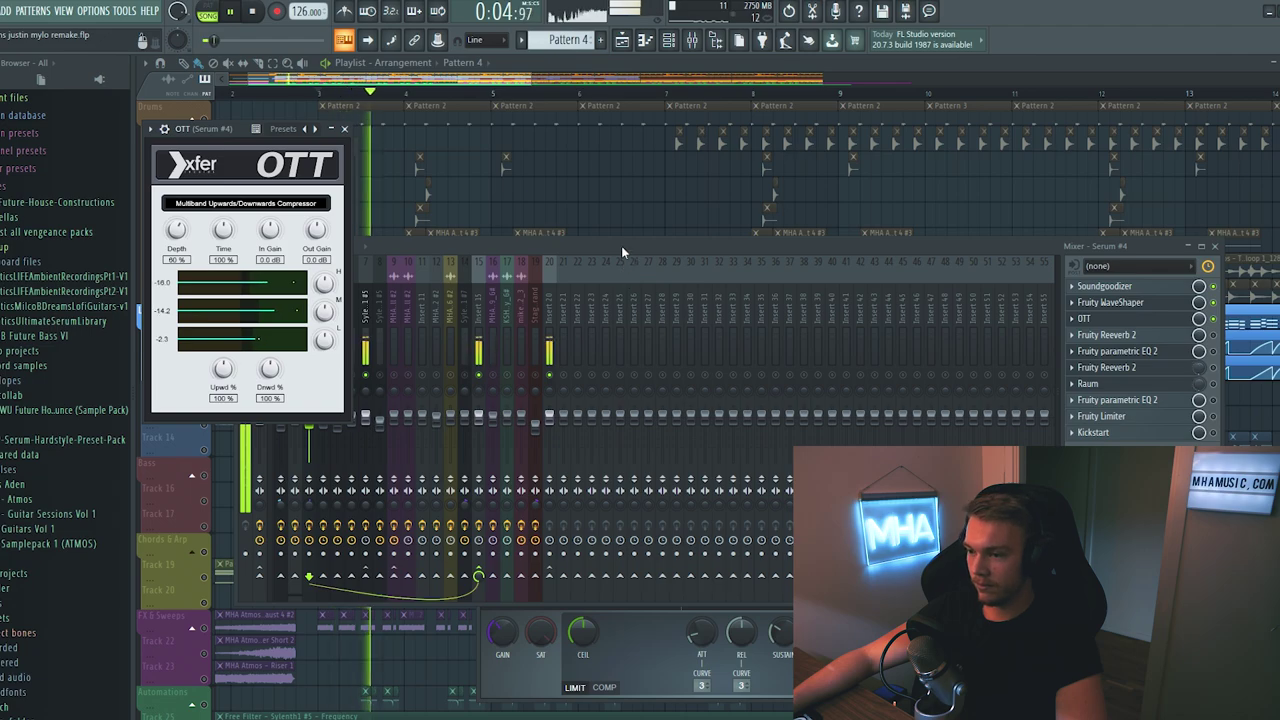
{"action": "key", "text": "space"}
{"action": "left_click", "coordinate": [621, 245]}
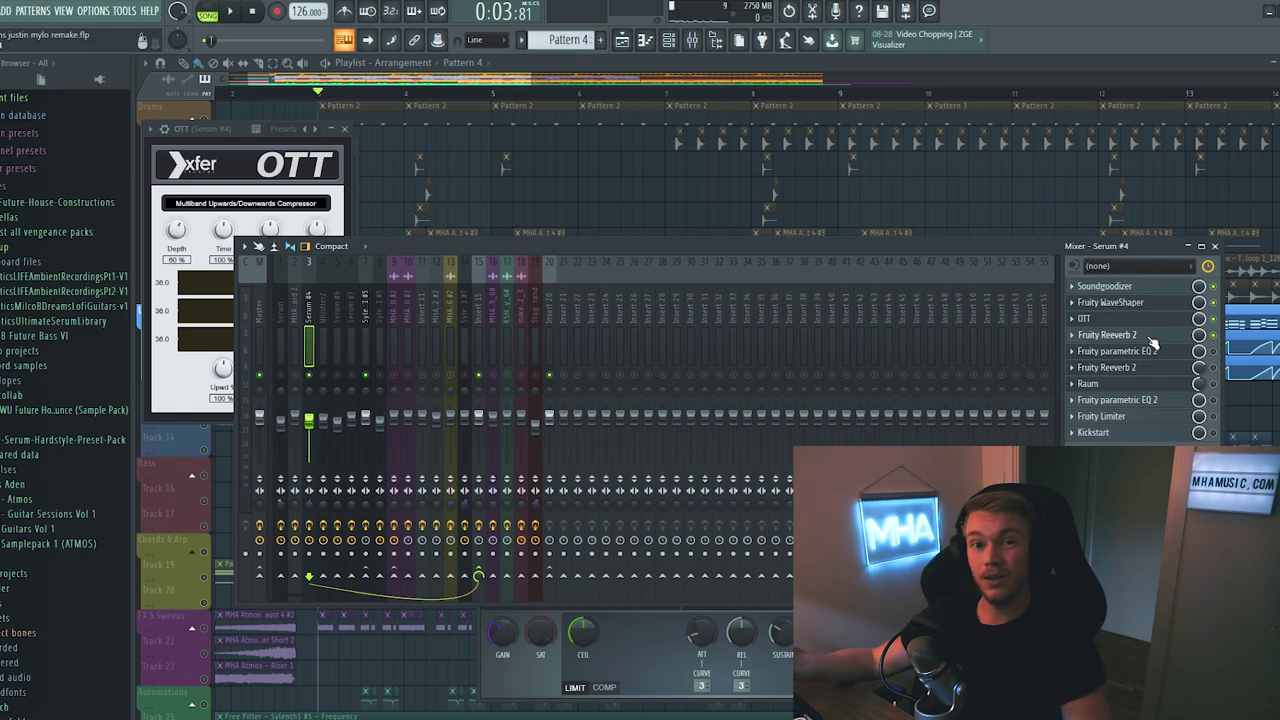
{"action": "left_click", "coordinate": [1121, 338]}
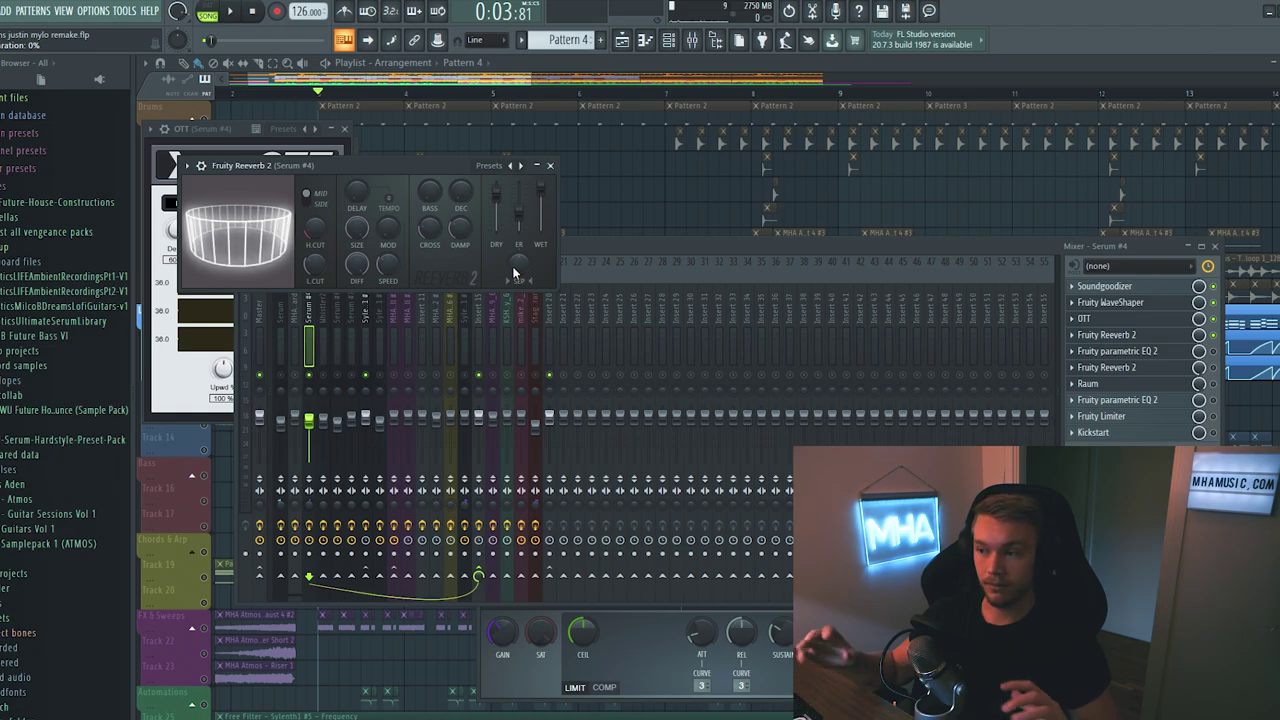
- Play the song through the Serum #4 reverb, then hide the mixer to show the playlist
{"action": "key", "text": "space"}
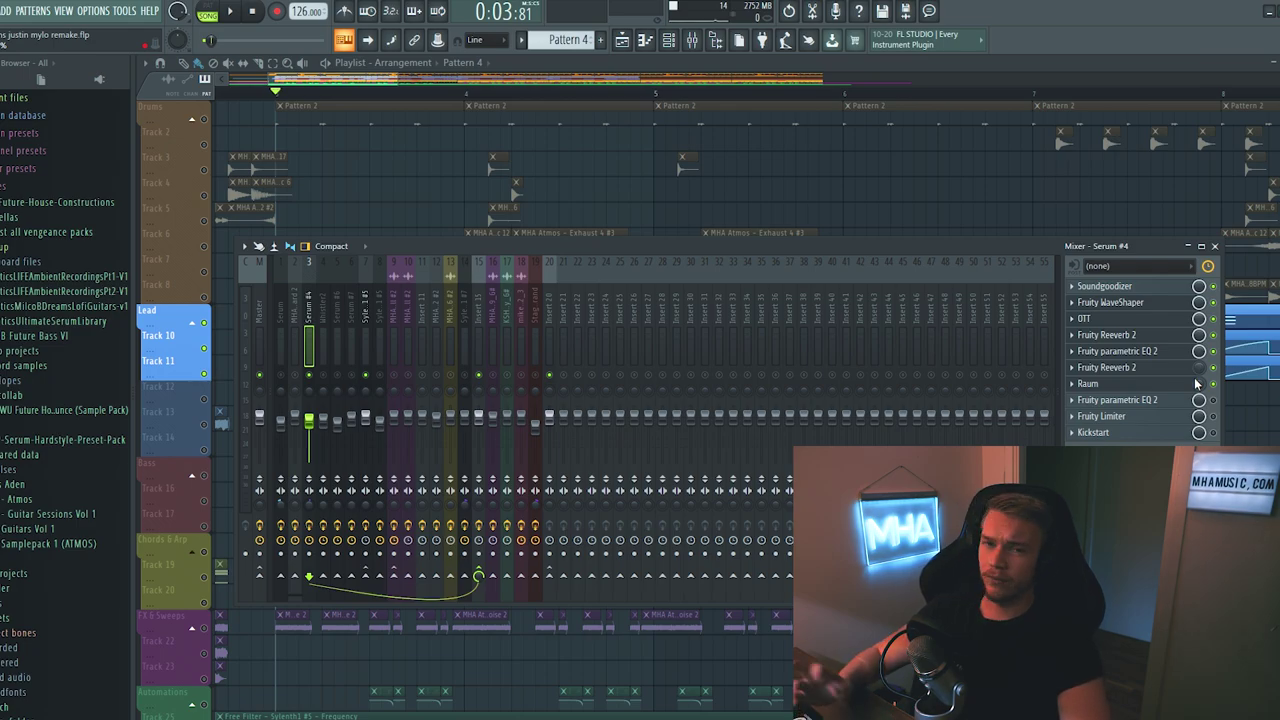
{"action": "key", "text": "F9"}
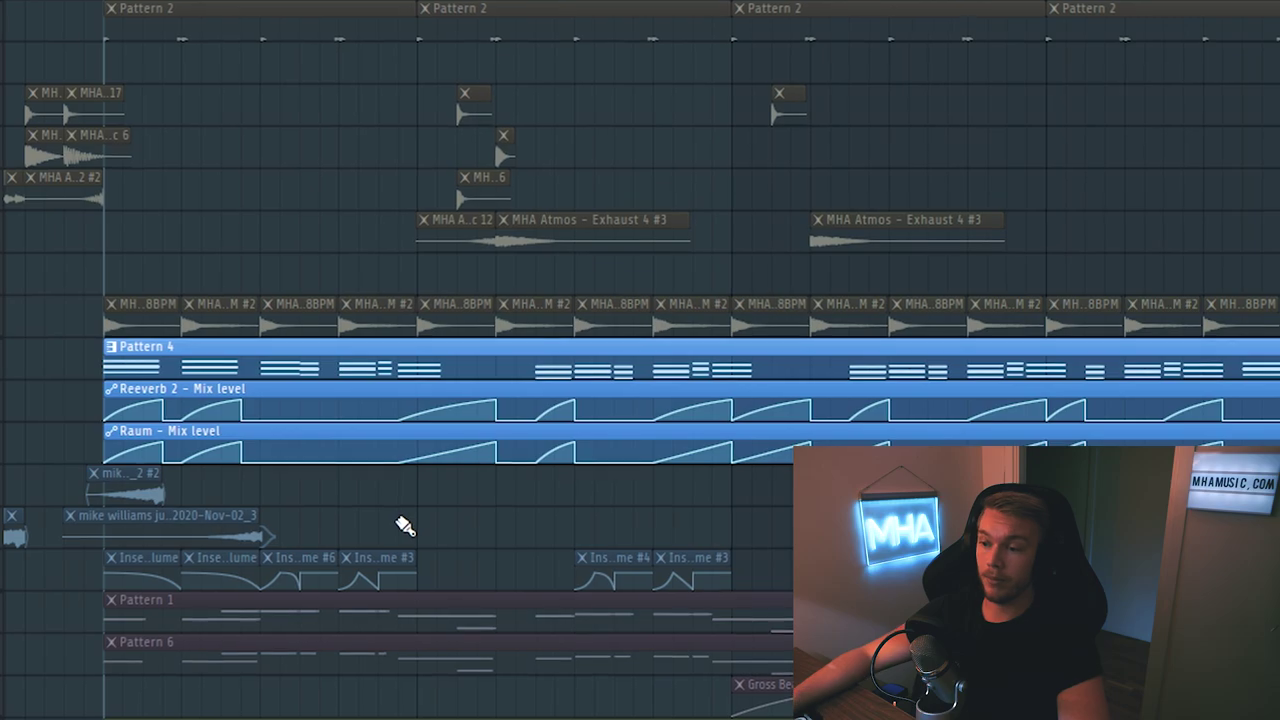
- Play the arrangement, then open Serum #4's second Fruity parametric EQ 2
{"action": "key", "text": "space"}
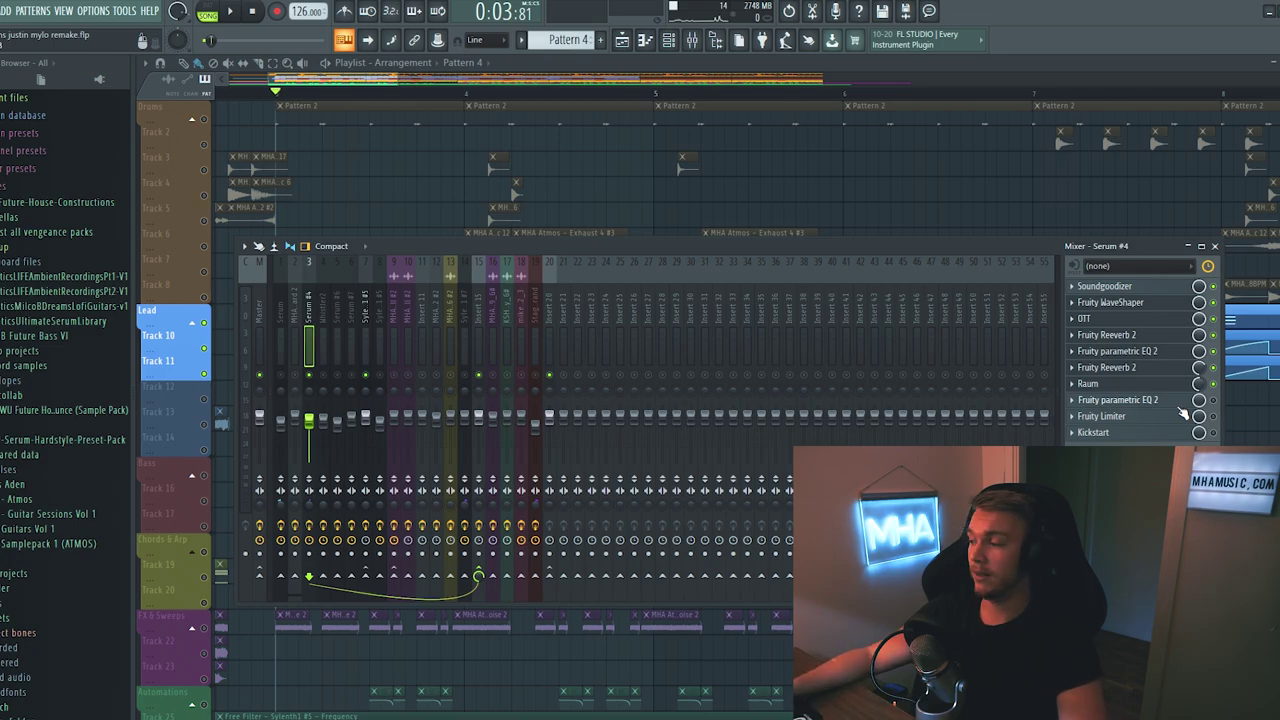
{"action": "left_click", "coordinate": [1186, 402]}
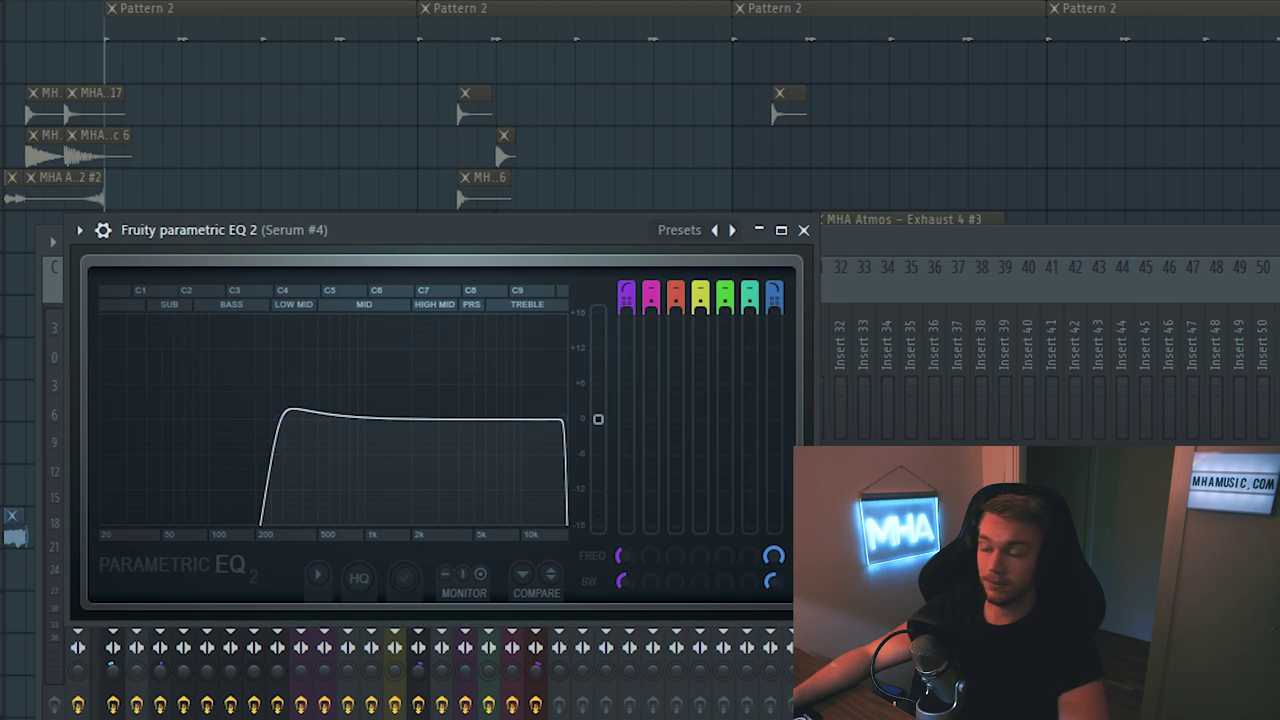
- Hide the mixer and EQ windows and play the arrangement
{"action": "key", "text": "F5"}
{"action": "key", "text": "space"}
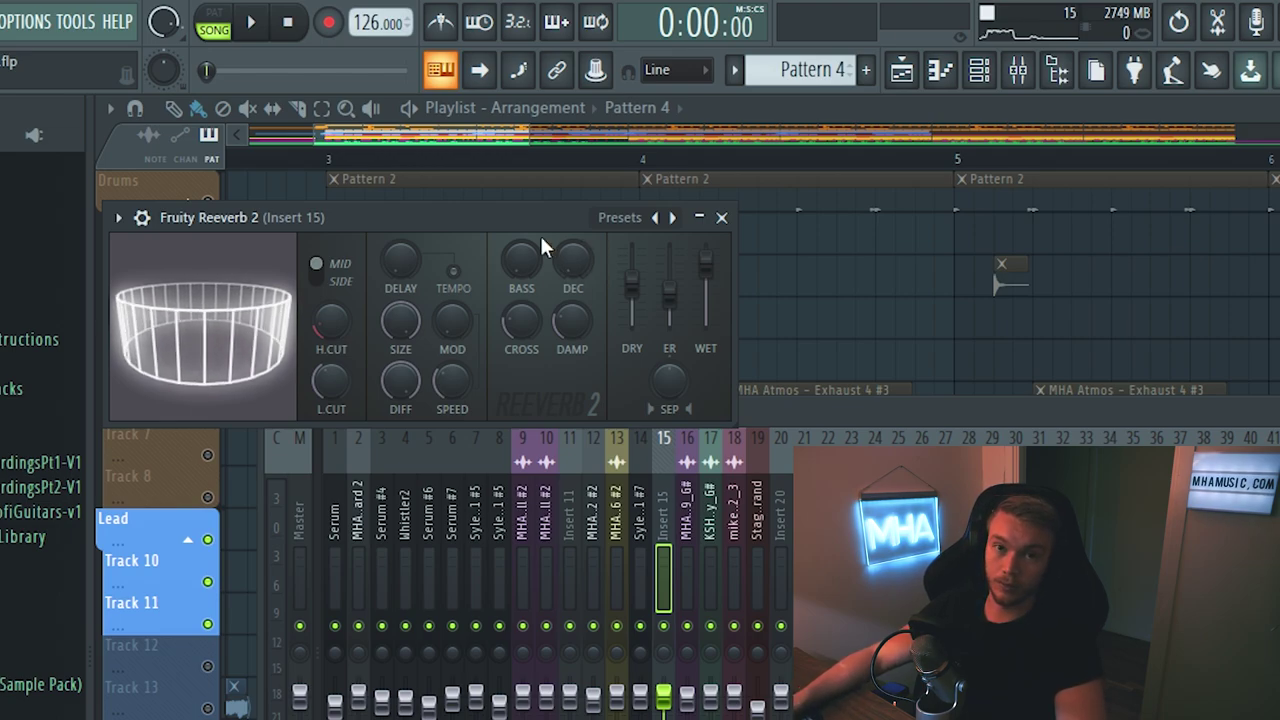
- Adjust the DRY fader on Insert 15's Fruity Reeverb 2
{"action": "mouse_move", "coordinate": [636, 290]}
{"action": "left_mouse_down"}
{"action": "mouse_move", "coordinate": [643, 269]}
{"action": "mouse_move", "coordinate": [638, 312]}
{"action": "left_mouse_up"}
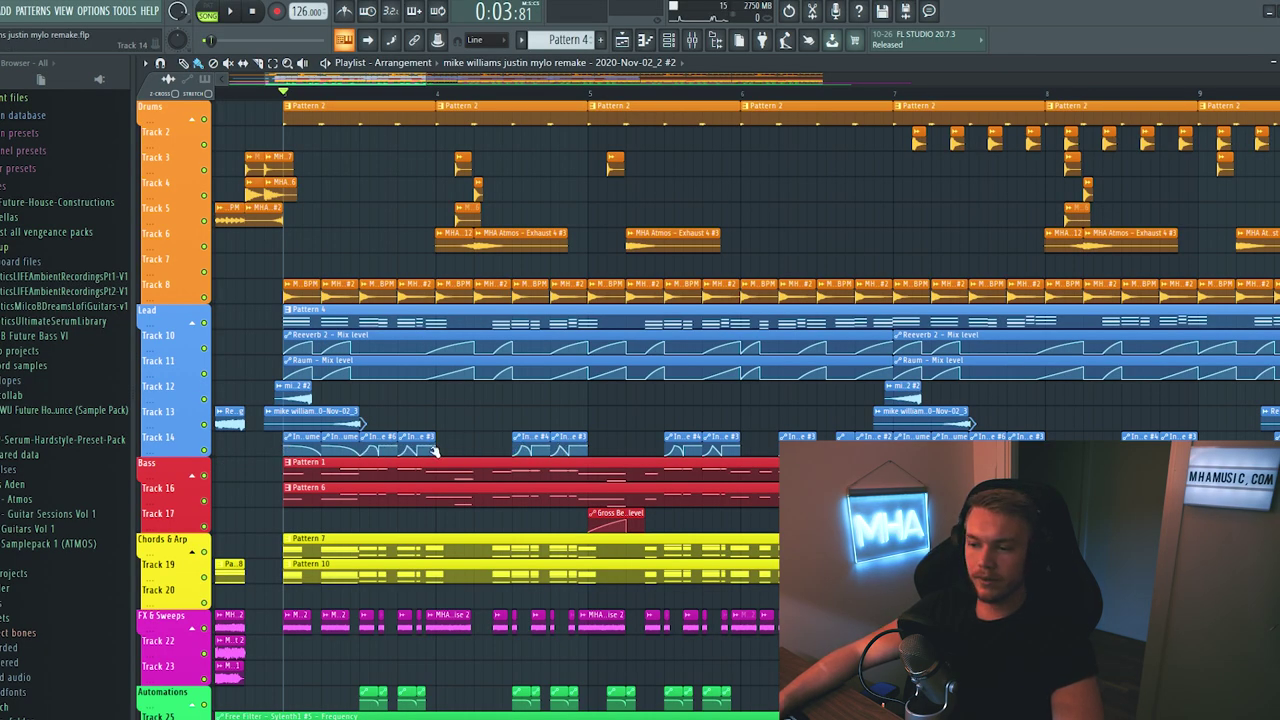
{"action": "left_click", "coordinate": [211, 452]}
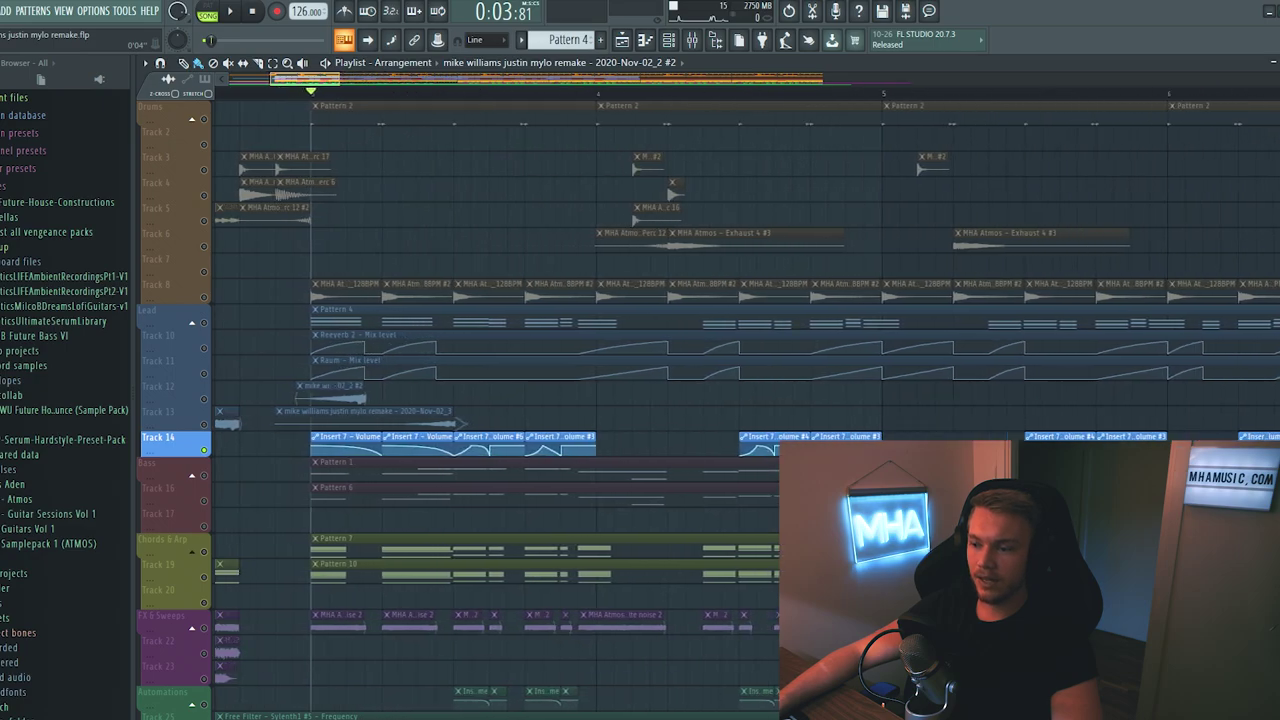
{"action": "scroll", "coordinate": [315, 92], "scroll_direction": "up", "scroll_amount": 4}
{"action": "scroll", "coordinate": [451, 82], "scroll_direction": "down", "scroll_amount": 1}
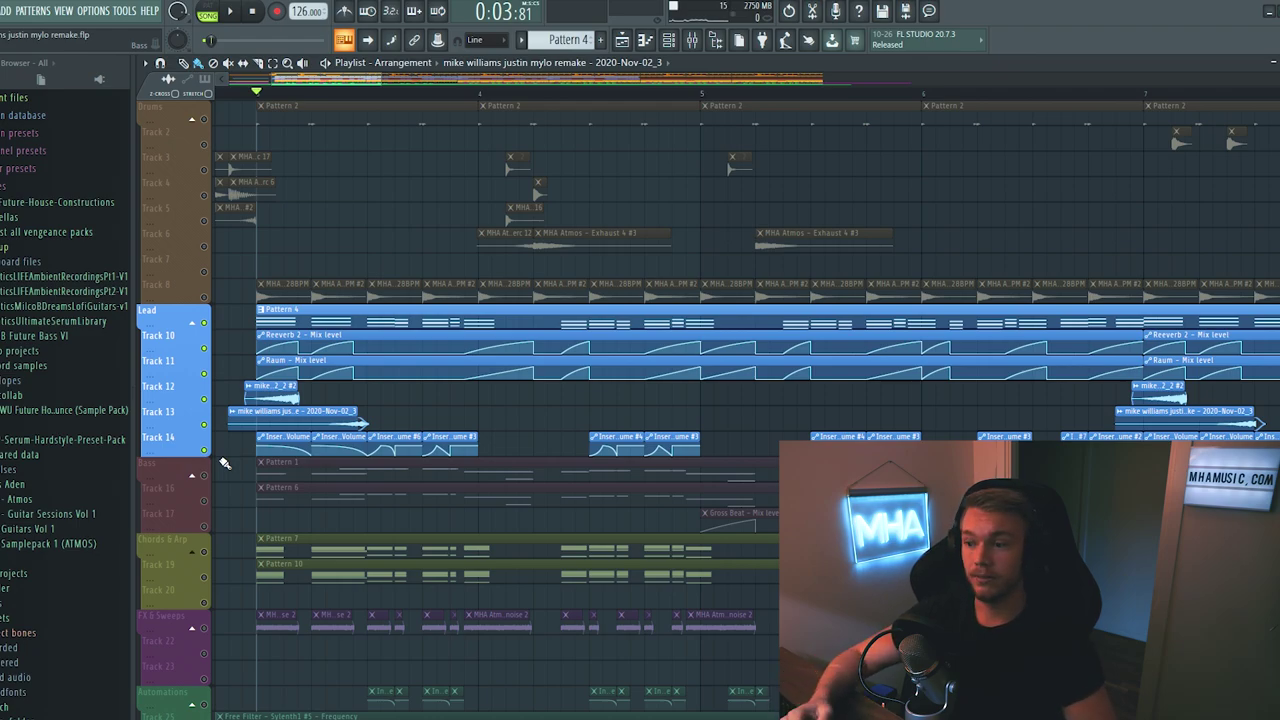
{"action": "left_click", "coordinate": [224, 463]}
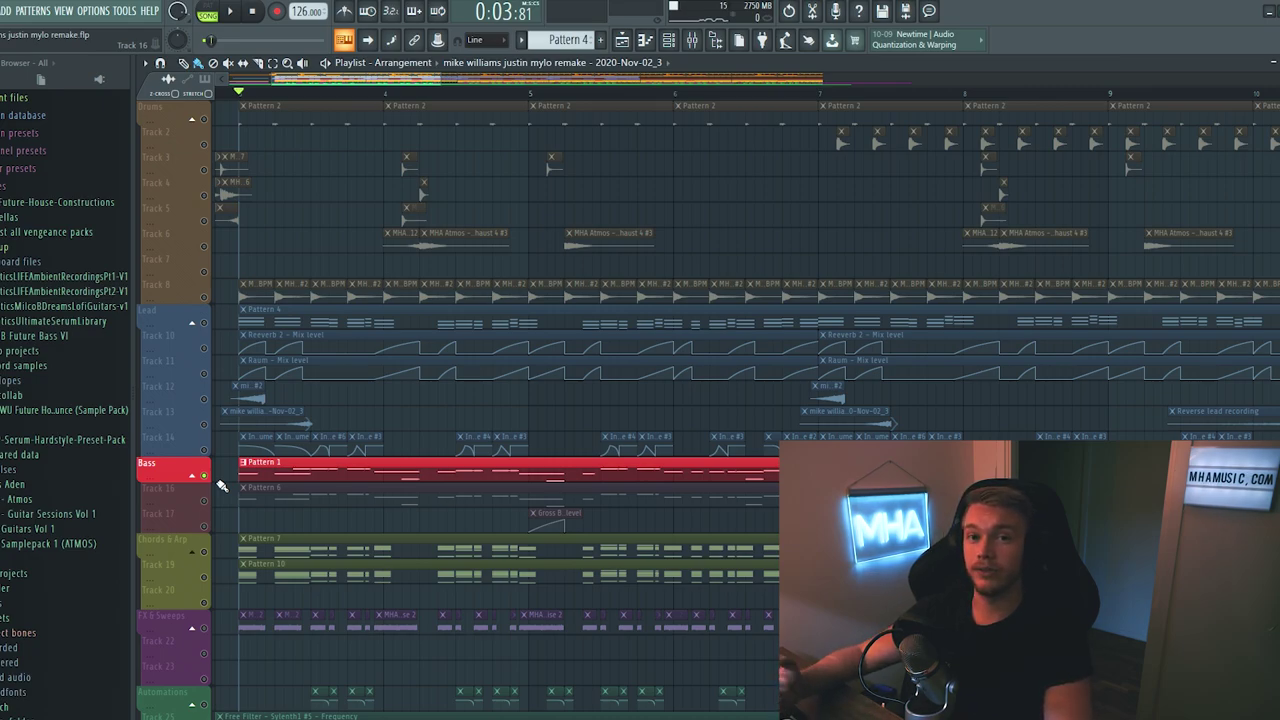
- Play the bass group, then Track 16, preview around bar 5, and close the synth
{"action": "key", "text": "space"}
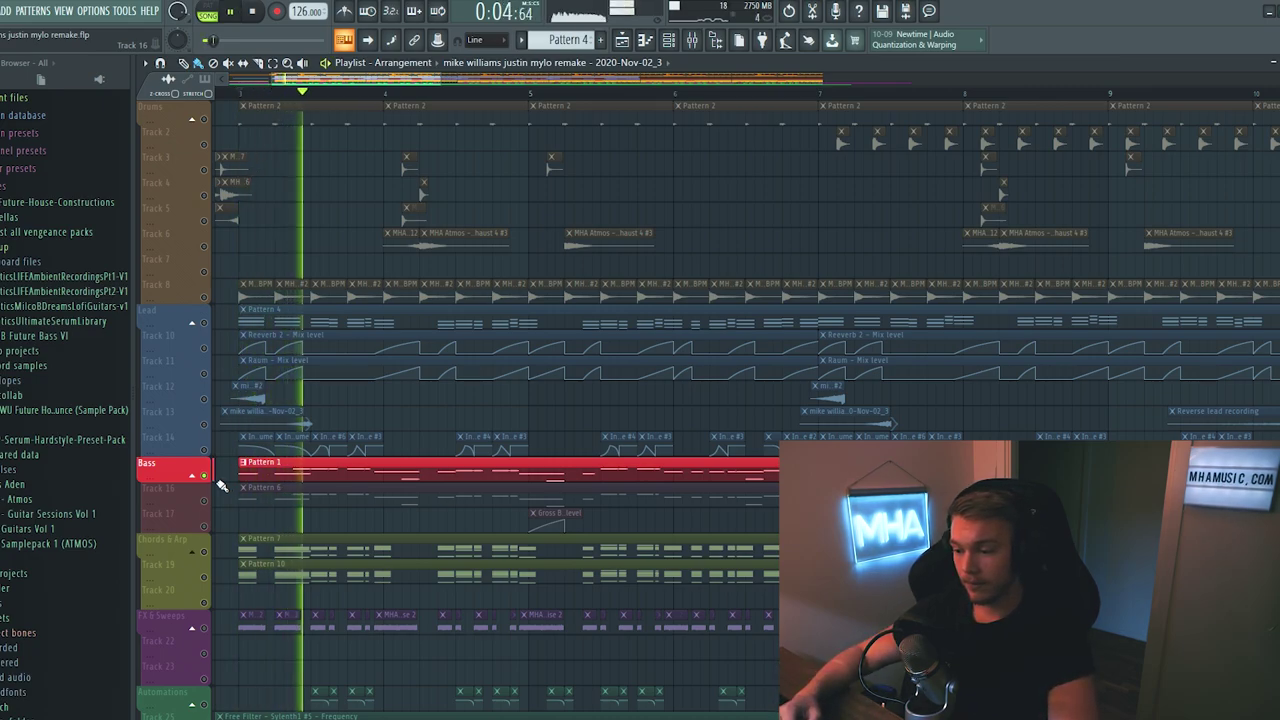
{"action": "key", "text": "space"}
{"action": "left_click", "coordinate": [221, 486]}
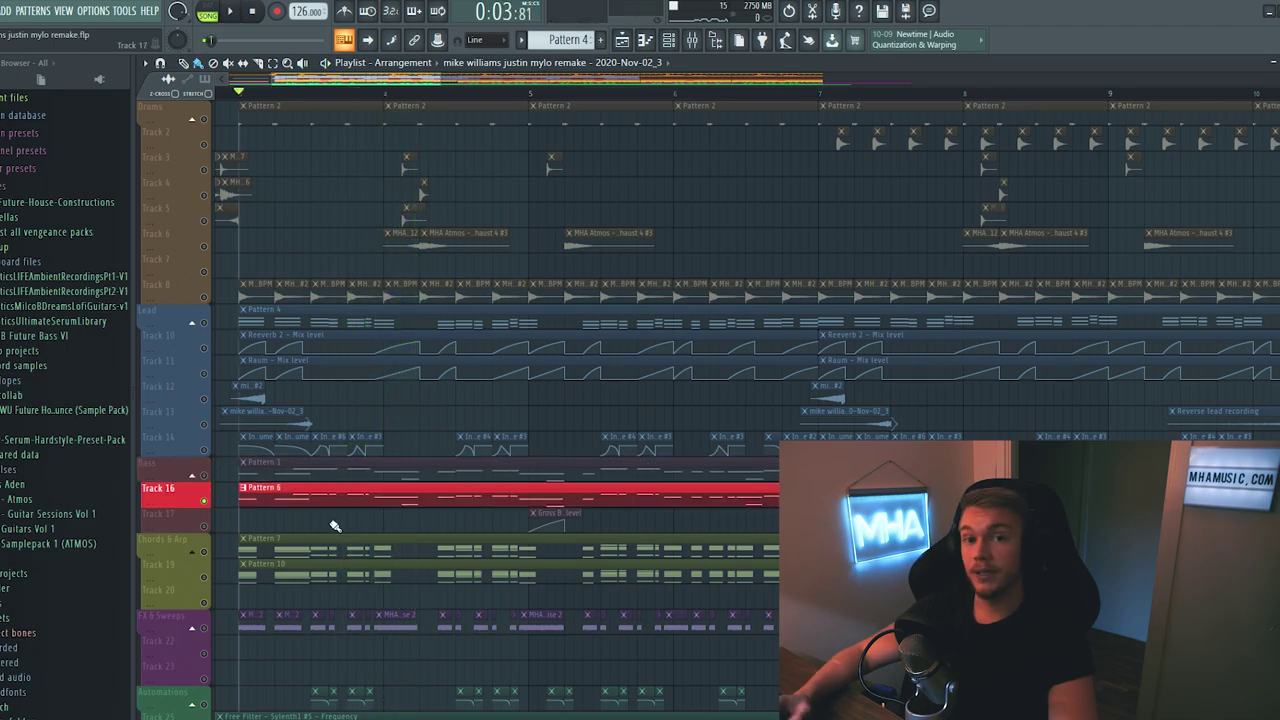
{"action": "key", "text": "space"}
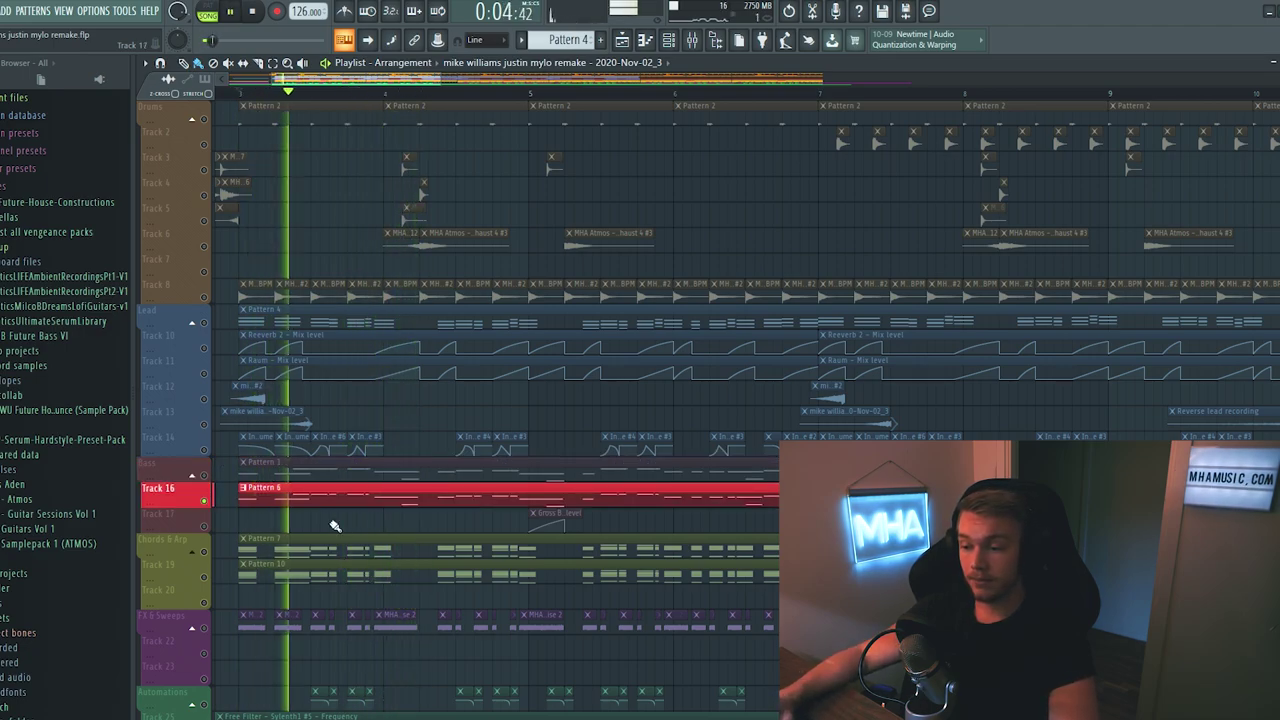
{"action": "key", "text": "space"}
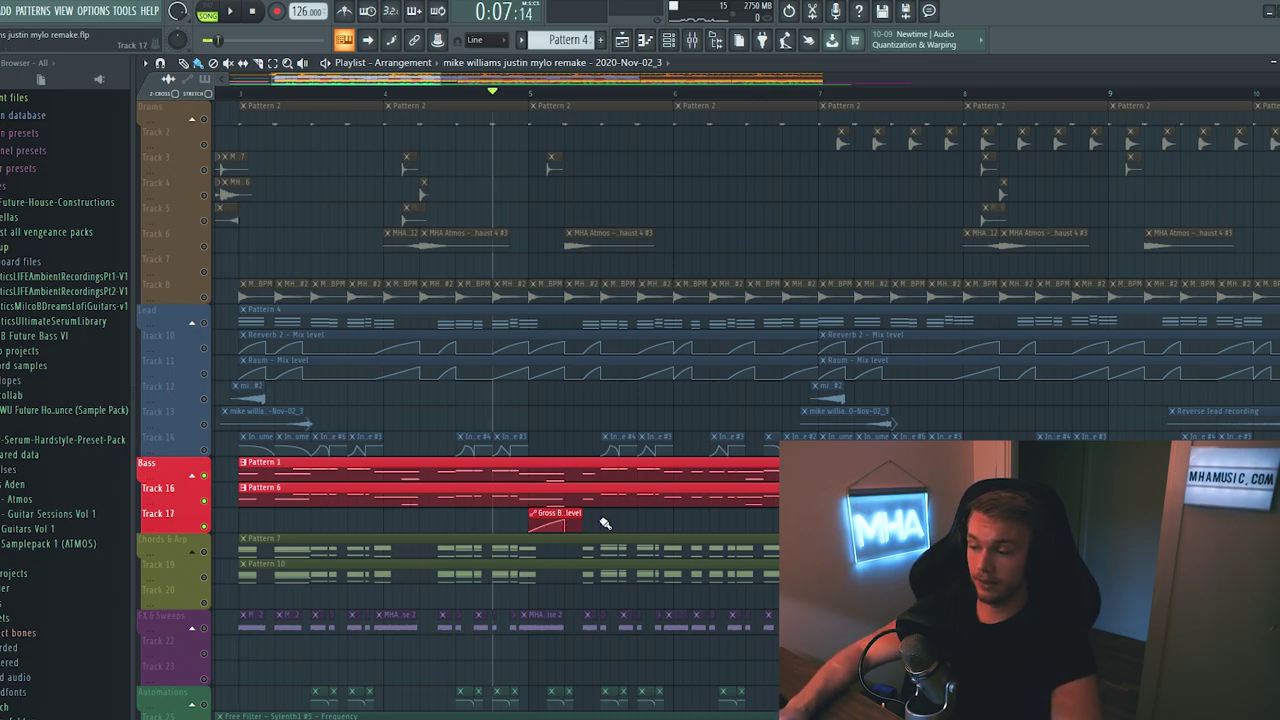
{"action": "key", "text": "space"}
{"action": "key", "text": "space"}
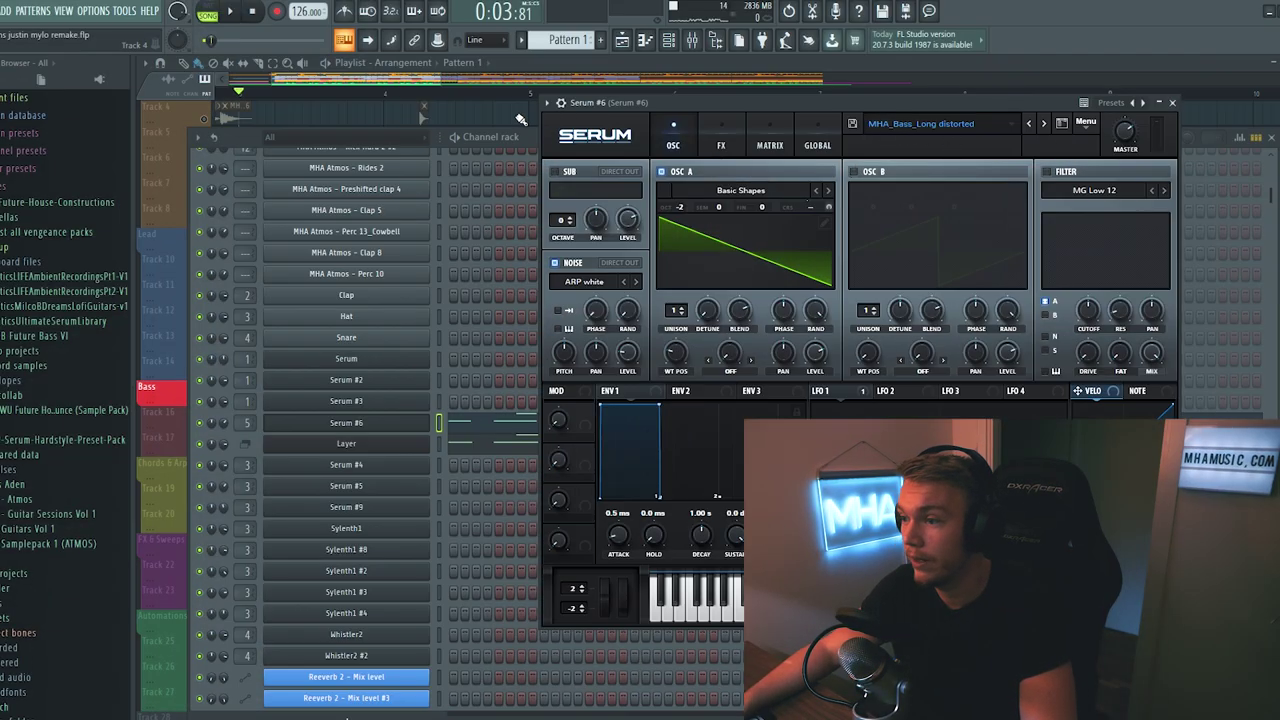
{"action": "key", "text": "F12"}
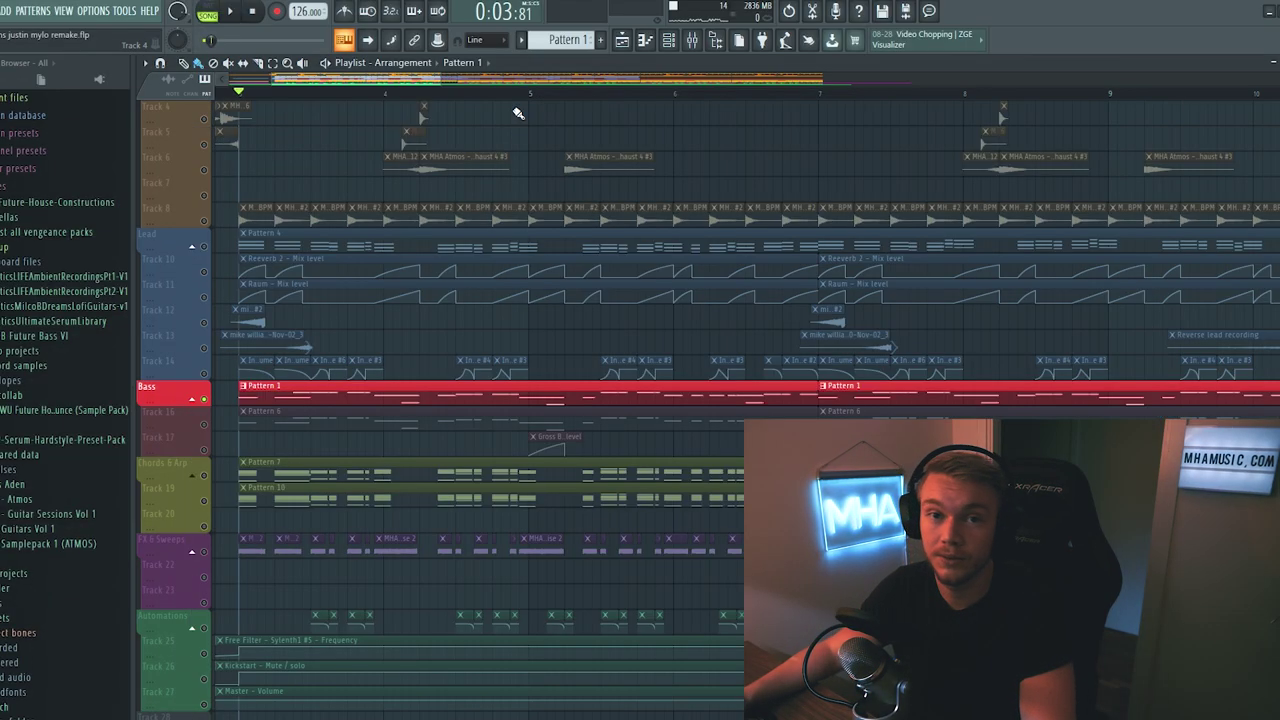
- Show the bass's second Fruity parametric EQ 2 in the mixer
{"action": "left_click", "coordinate": [709, 40]}
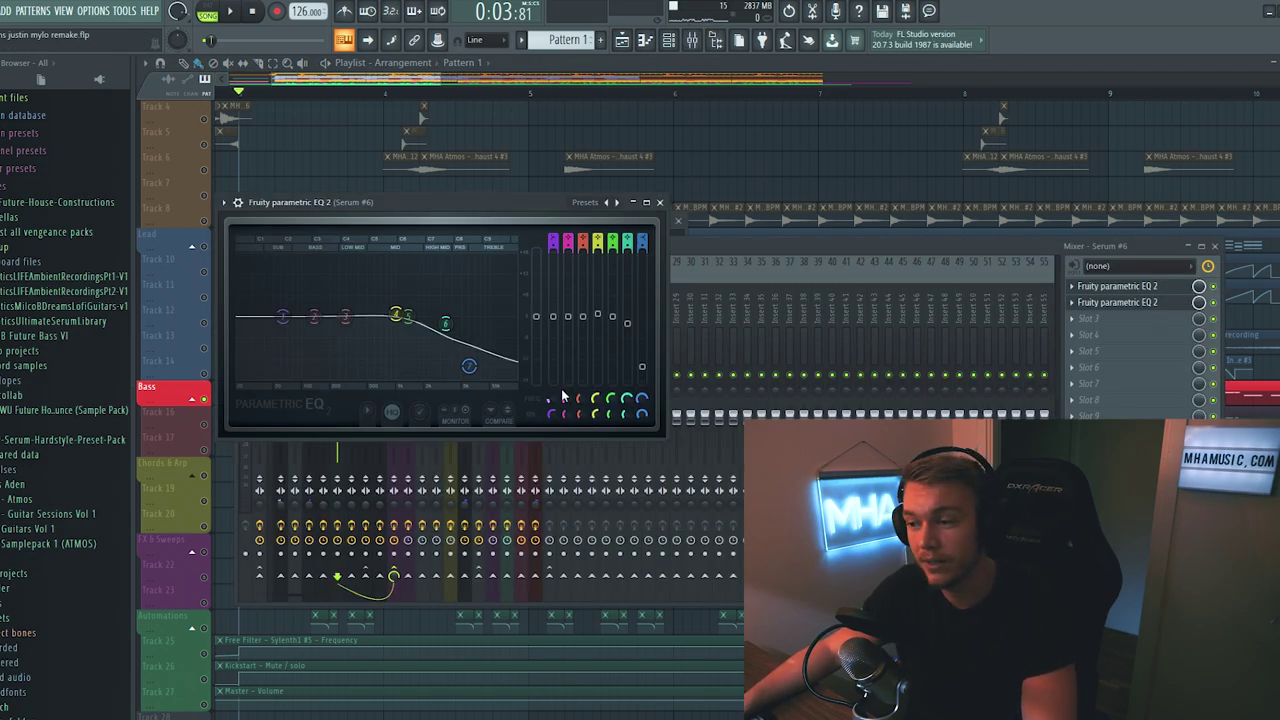
{"action": "left_click", "coordinate": [1117, 302]}
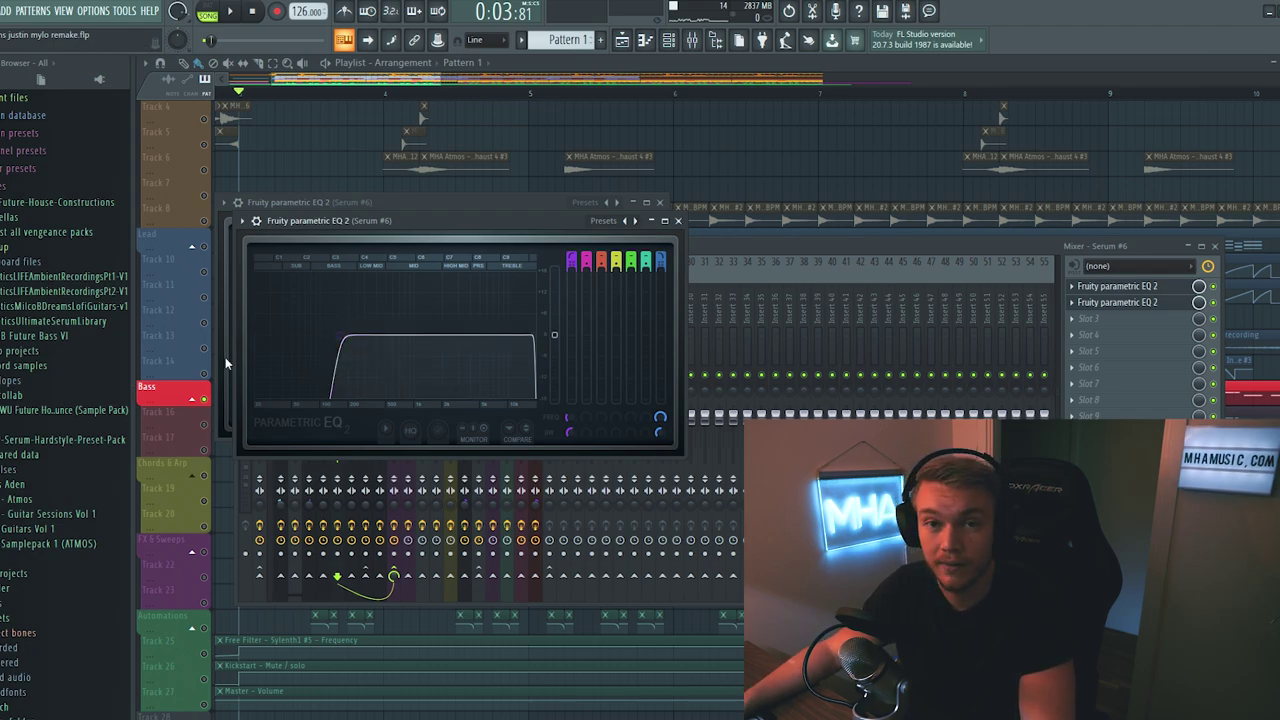
{"action": "left_click", "coordinate": [785, 390]}
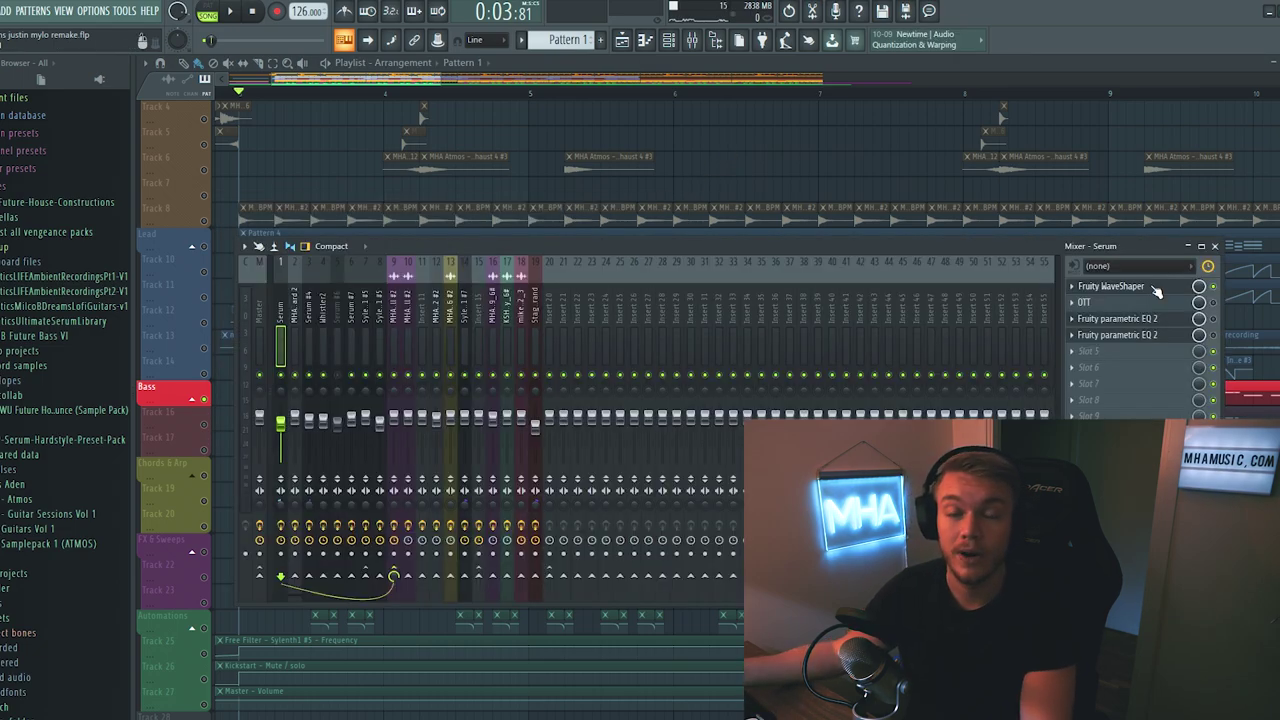
- Inspect the bass's Fruity WaveShaper and OTT compressor while playing the song
{"action": "left_click", "coordinate": [1155, 288]}
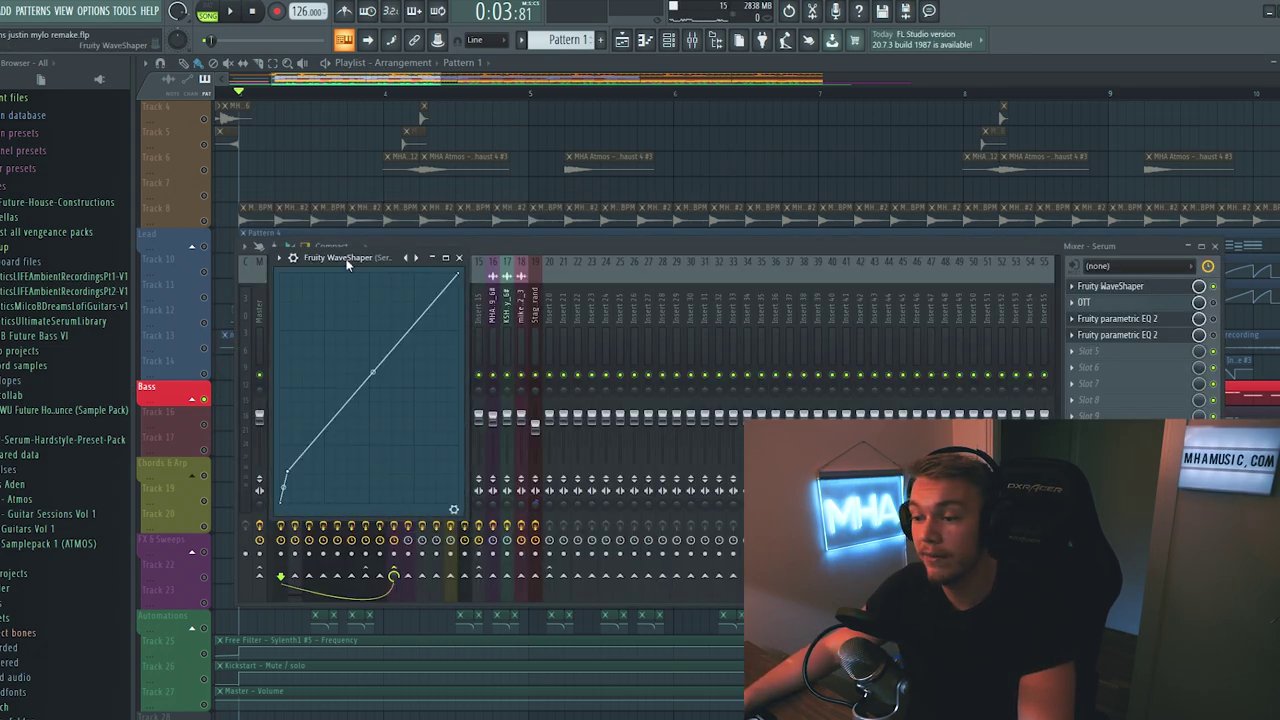
{"action": "left_click_drag", "start_coordinate": [347, 262], "coordinate": [512, 158]}
{"action": "key", "text": "space"}
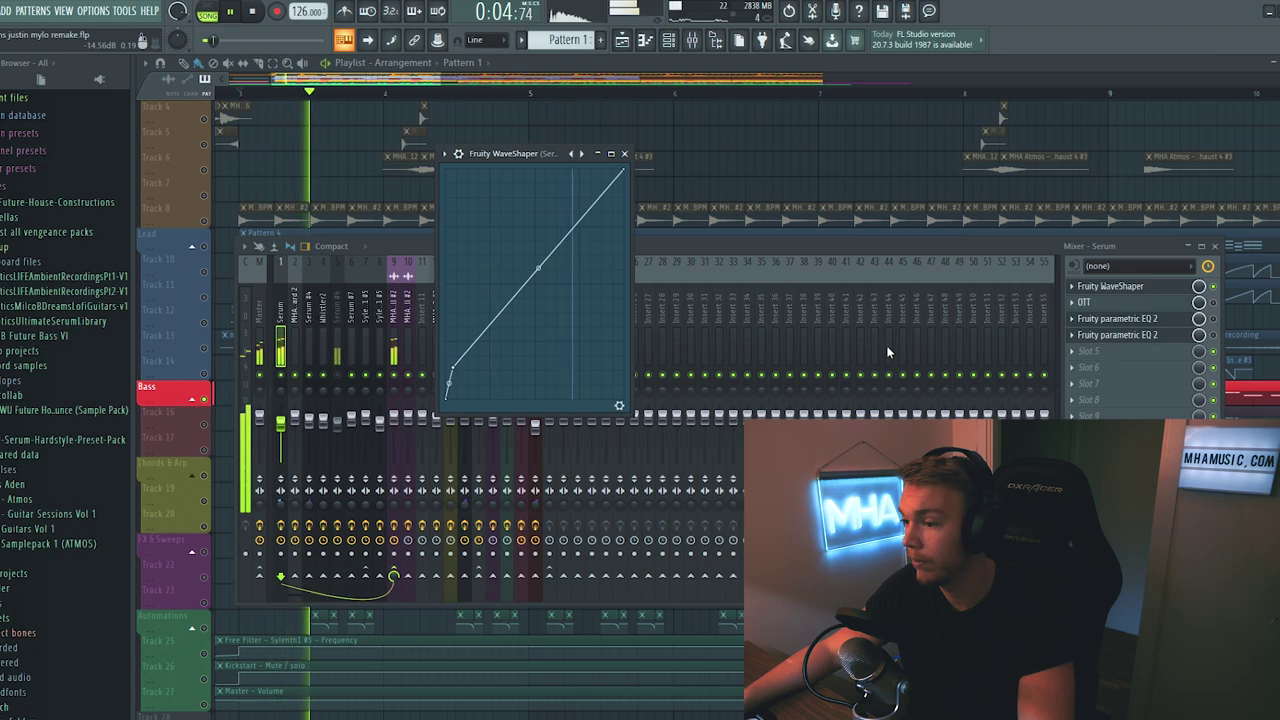
{"action": "key", "text": "space"}
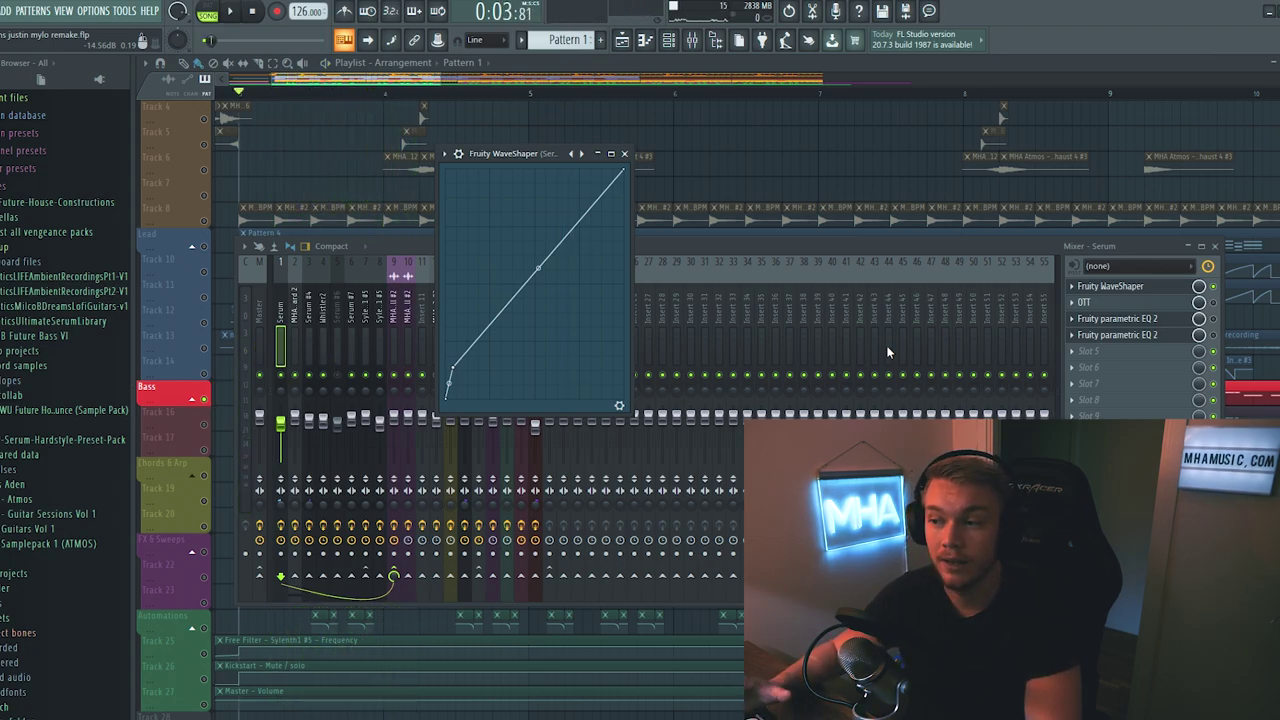
{"action": "left_click", "coordinate": [1083, 302]}
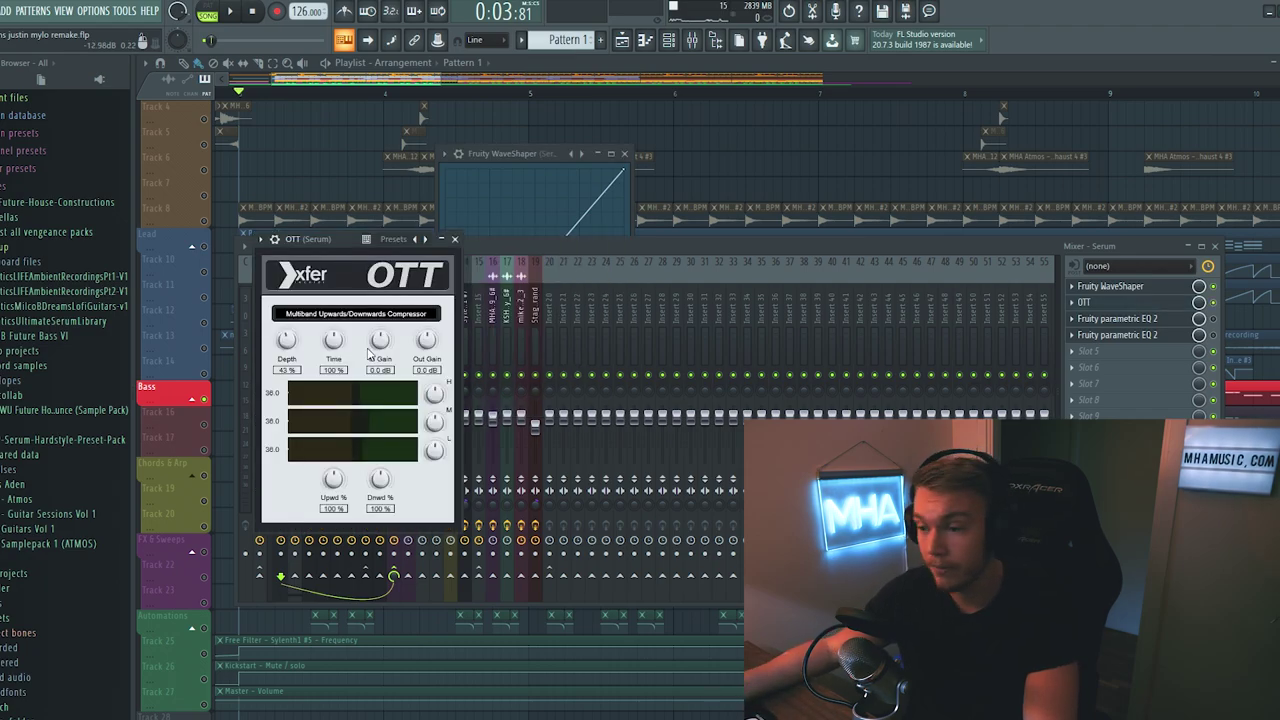
{"action": "key", "text": "space"}
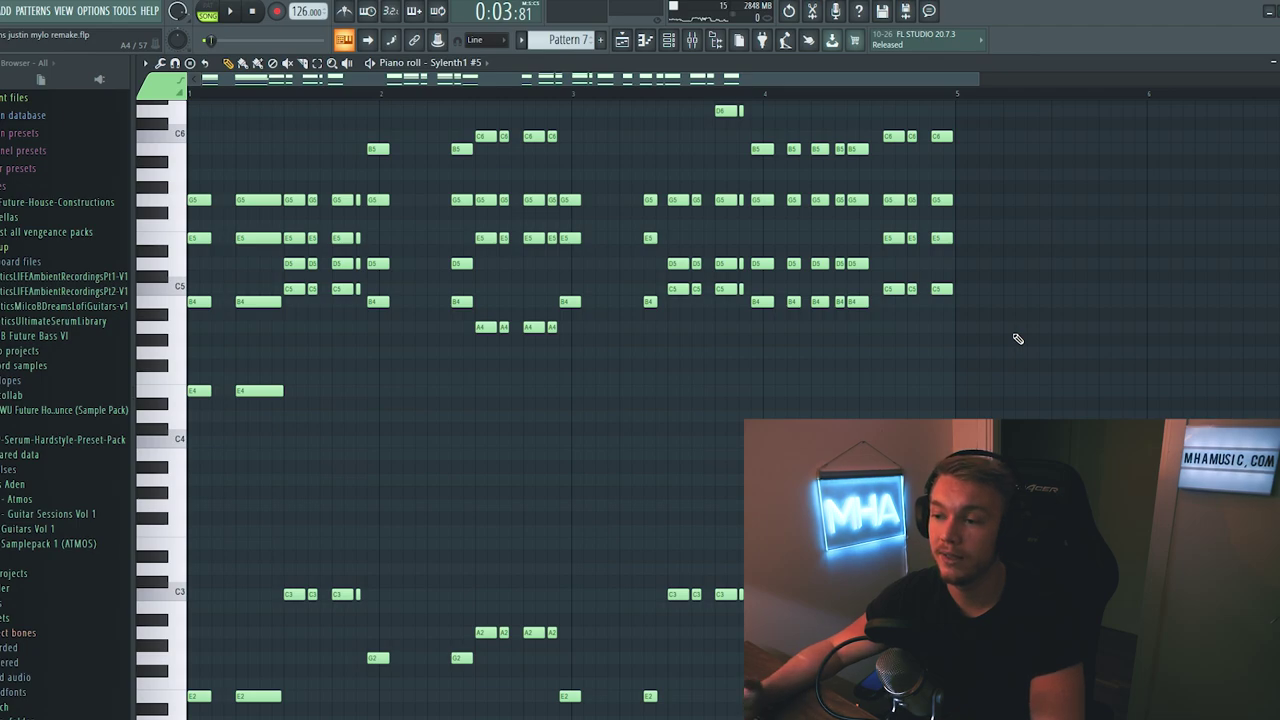
- Play and stop the Sylenth1 #5 chord pattern
{"action": "key", "text": "space"}
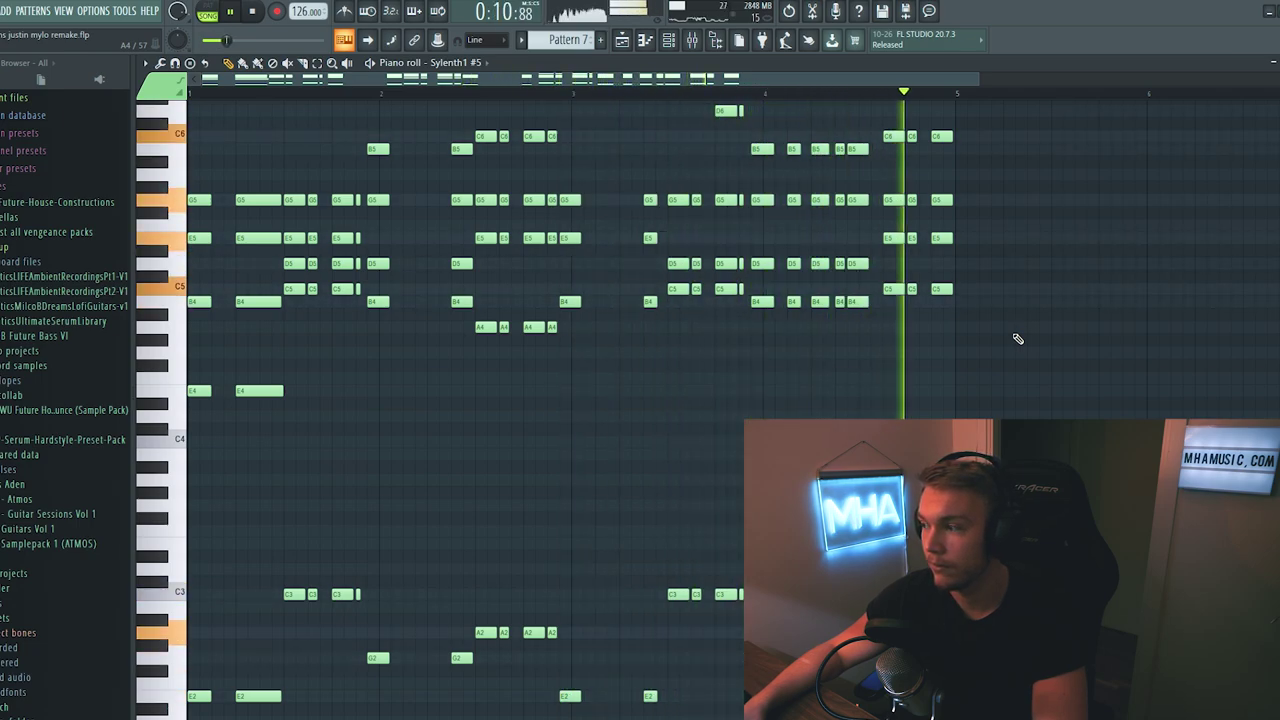
{"action": "key", "text": "space"}
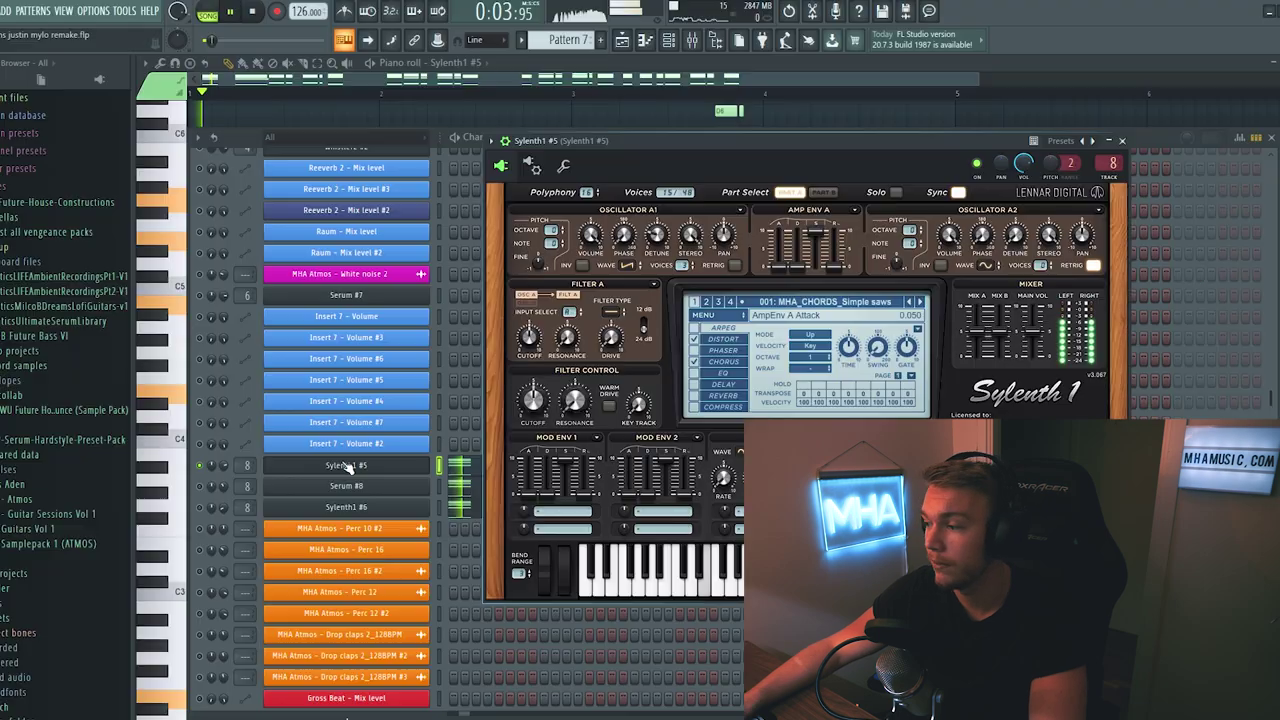
- Audition the Serum #8 chord layer, then bring up and play Sylenth1 #6
{"action": "key", "text": "space"}
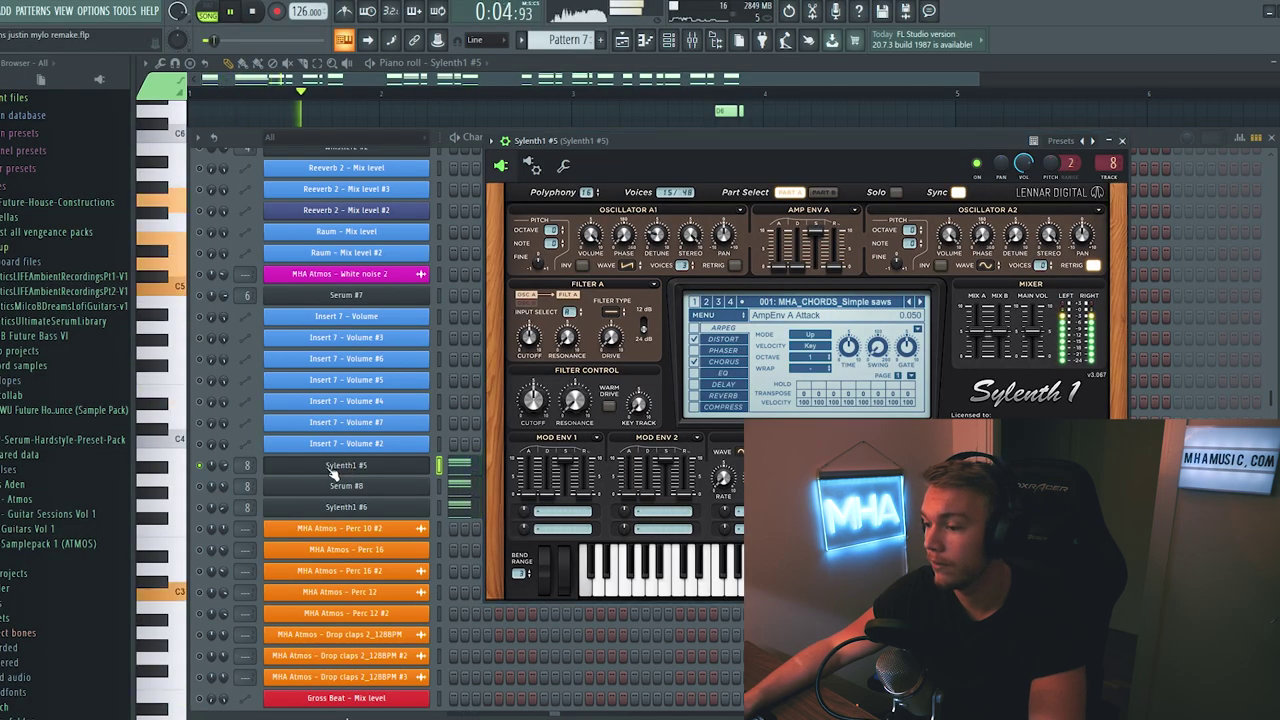
{"action": "left_click", "coordinate": [346, 486]}
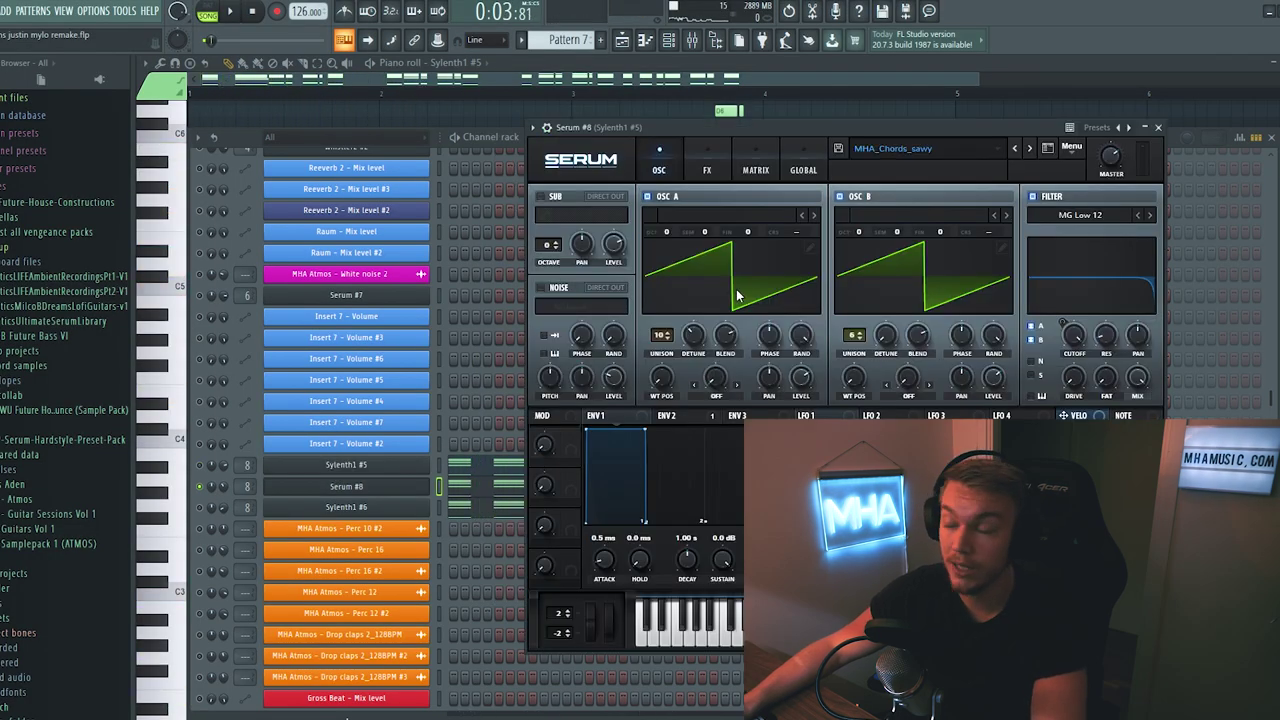
{"action": "left_click", "coordinate": [488, 137]}
{"action": "key", "text": "space"}
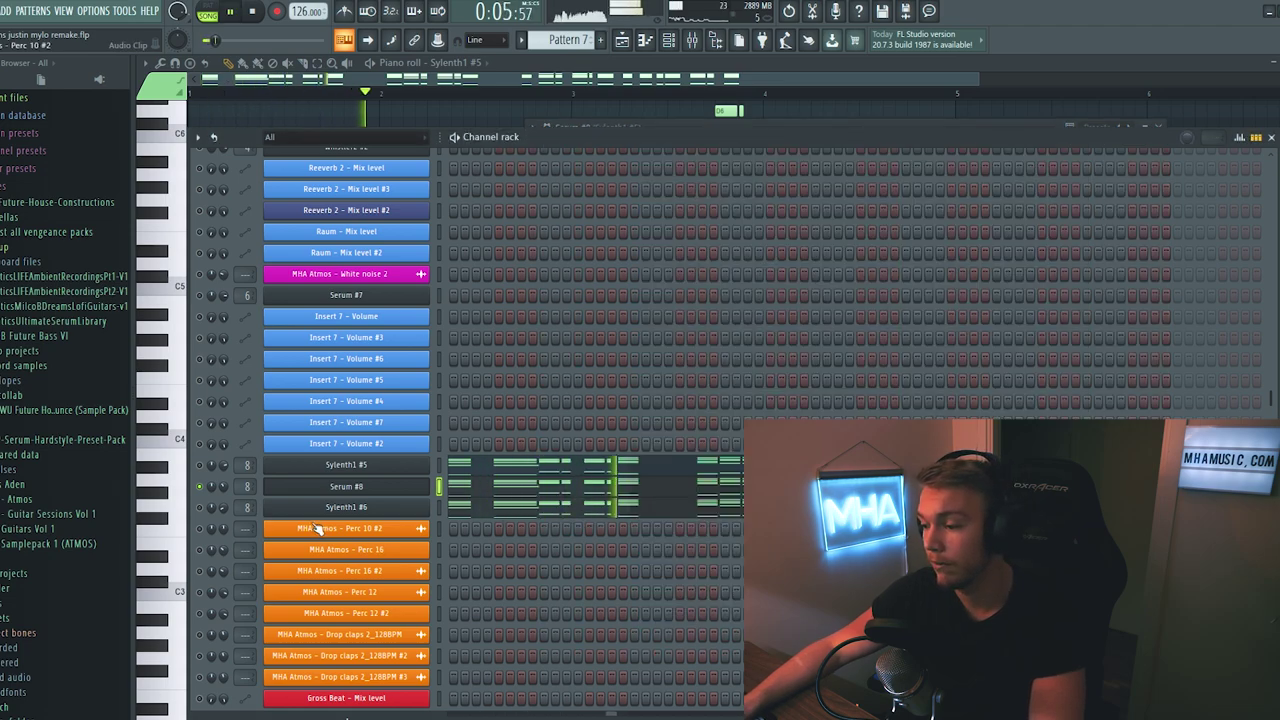
{"action": "key", "text": "space"}
{"action": "left_click", "coordinate": [346, 507]}
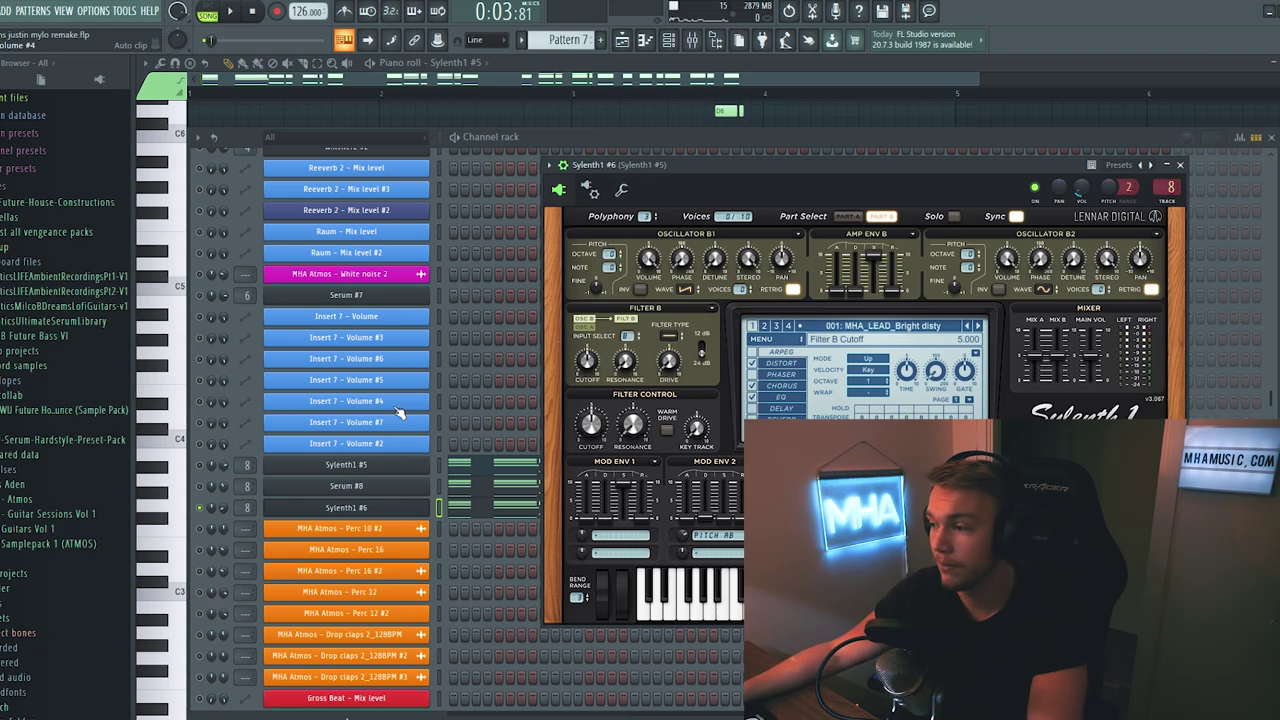
{"action": "key", "text": "space"}
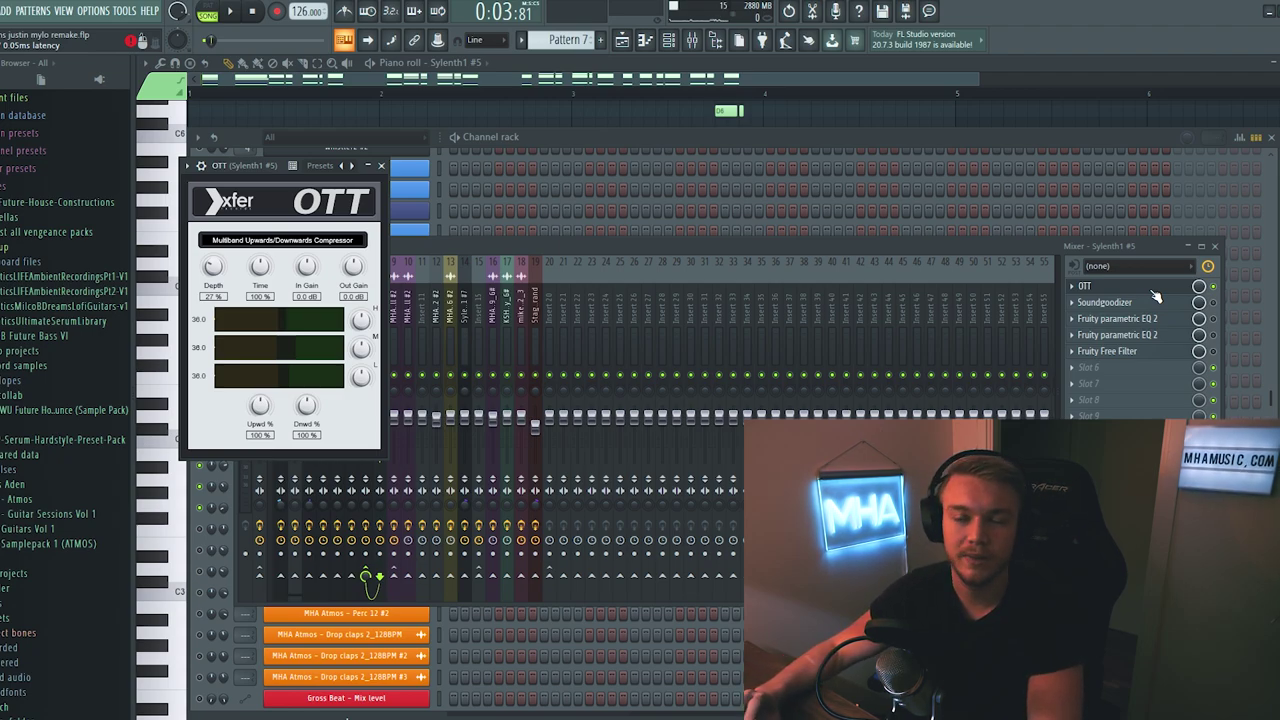
- View the chords' Soundgoodizer and first parametric EQ, then close windows back to the playlist
{"action": "left_click", "coordinate": [1150, 301]}
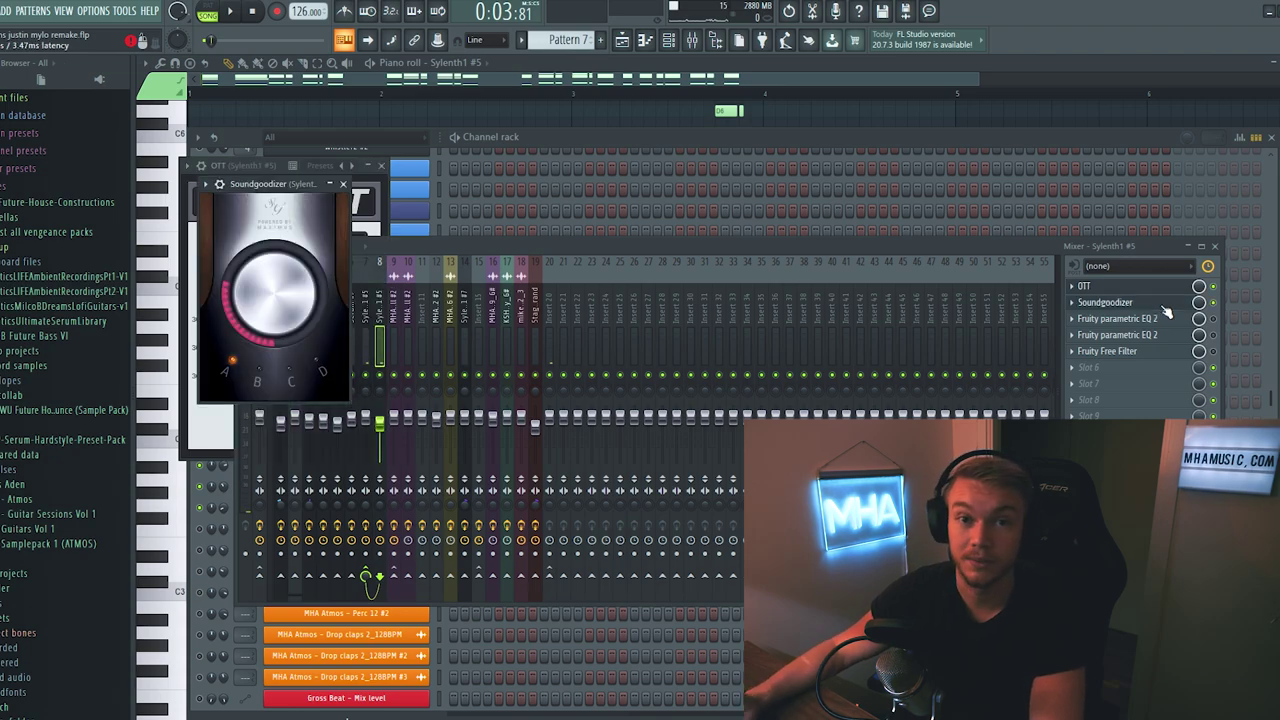
{"action": "left_click", "coordinate": [1165, 317]}
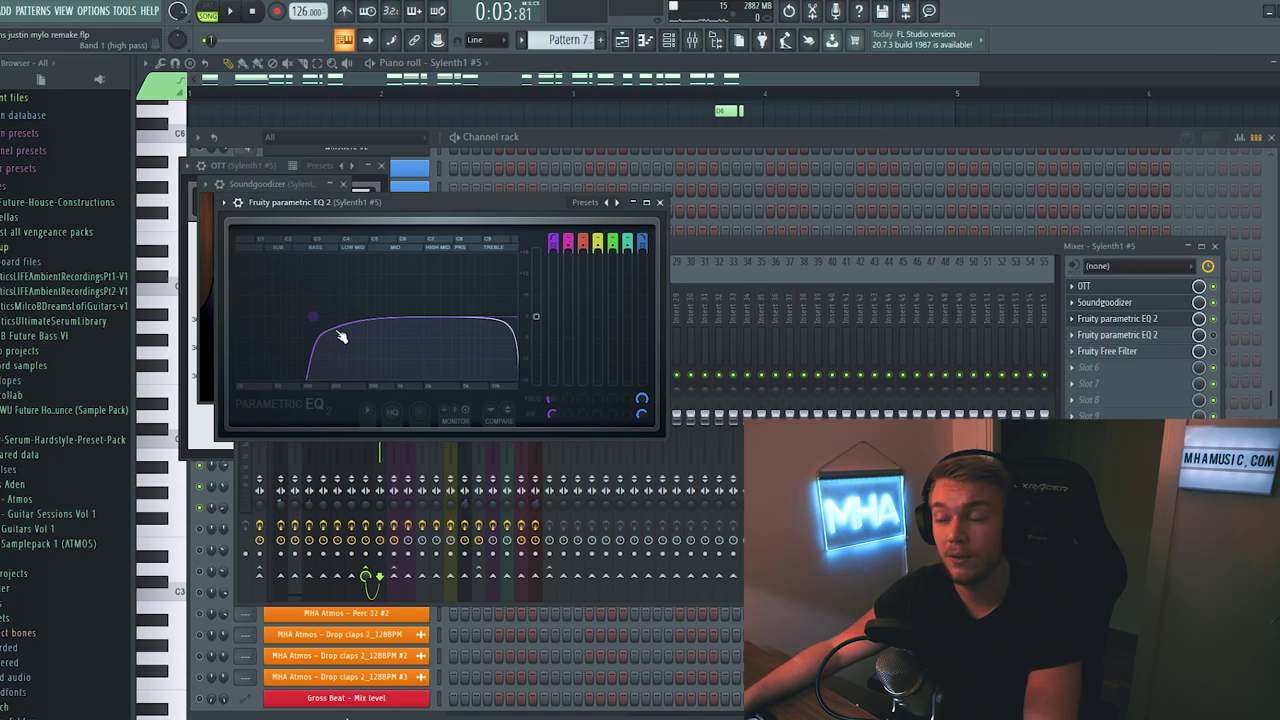
{"action": "key", "text": "F12"}
{"action": "key", "text": "F5"}
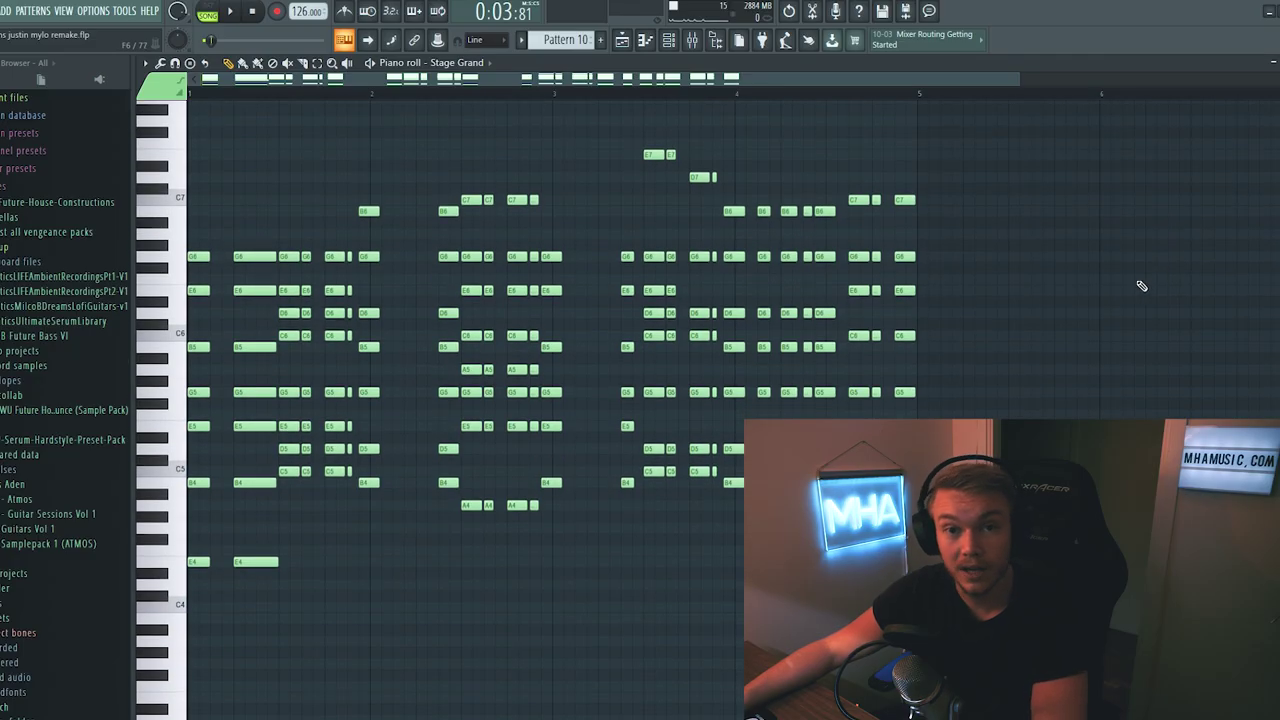
- Play the Stage Grand piano part in the piano roll
{"action": "scroll", "coordinate": [1129, 300], "scroll_direction": "down", "scroll_amount": 4}
{"action": "key", "text": "space"}
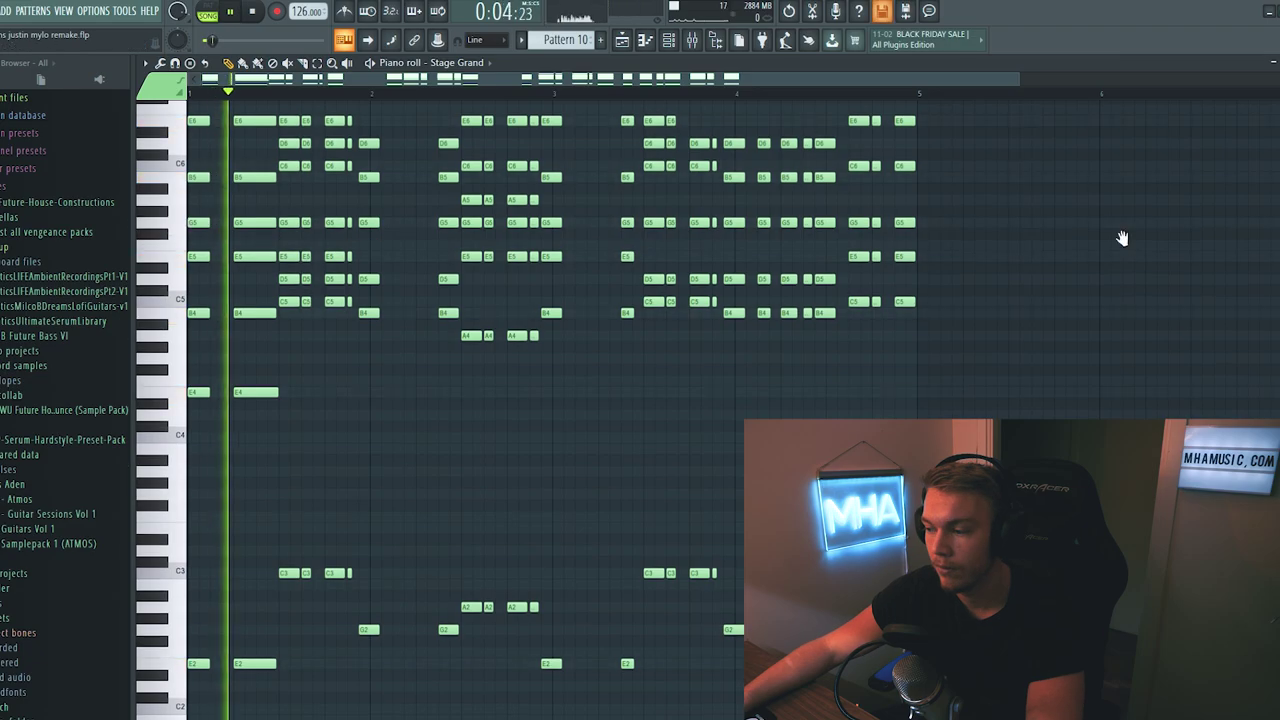
{"action": "scroll", "coordinate": [1150, 300], "scroll_direction": "up", "scroll_amount": 3}
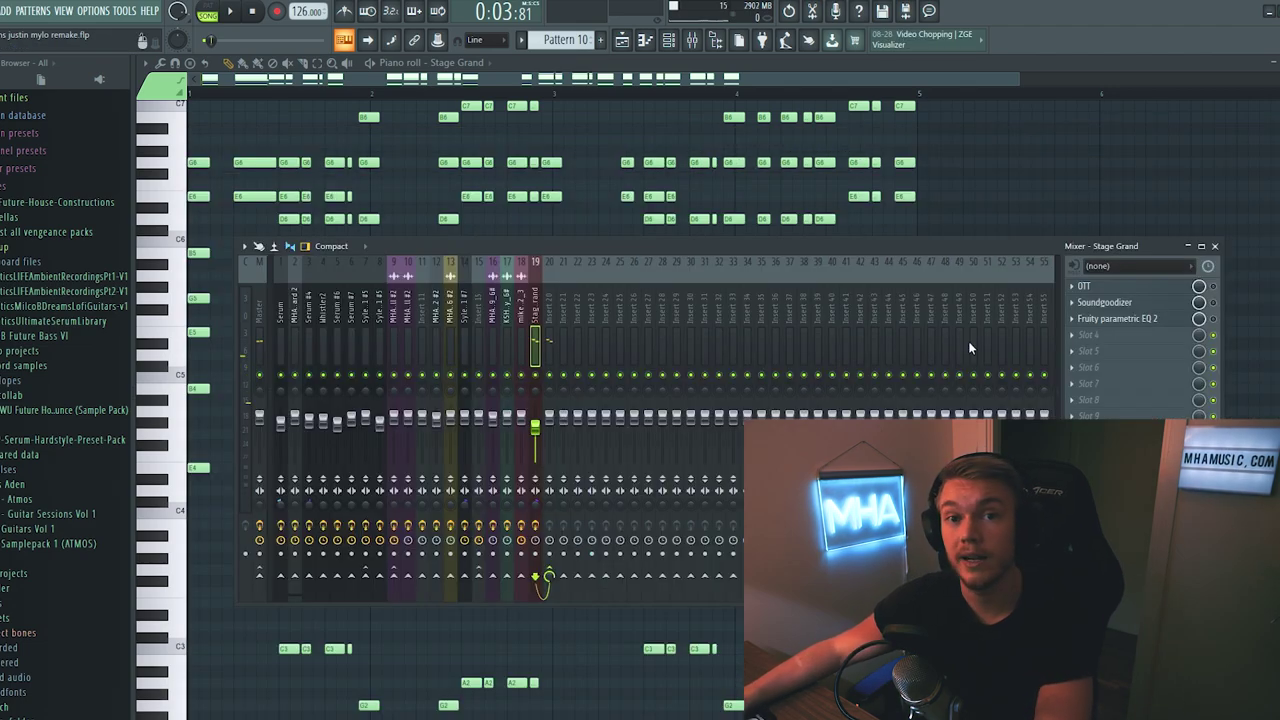
- Play the processed piano and inspect its Soundgoodizer and Fruity parametric EQ 2
{"action": "key", "text": "space"}
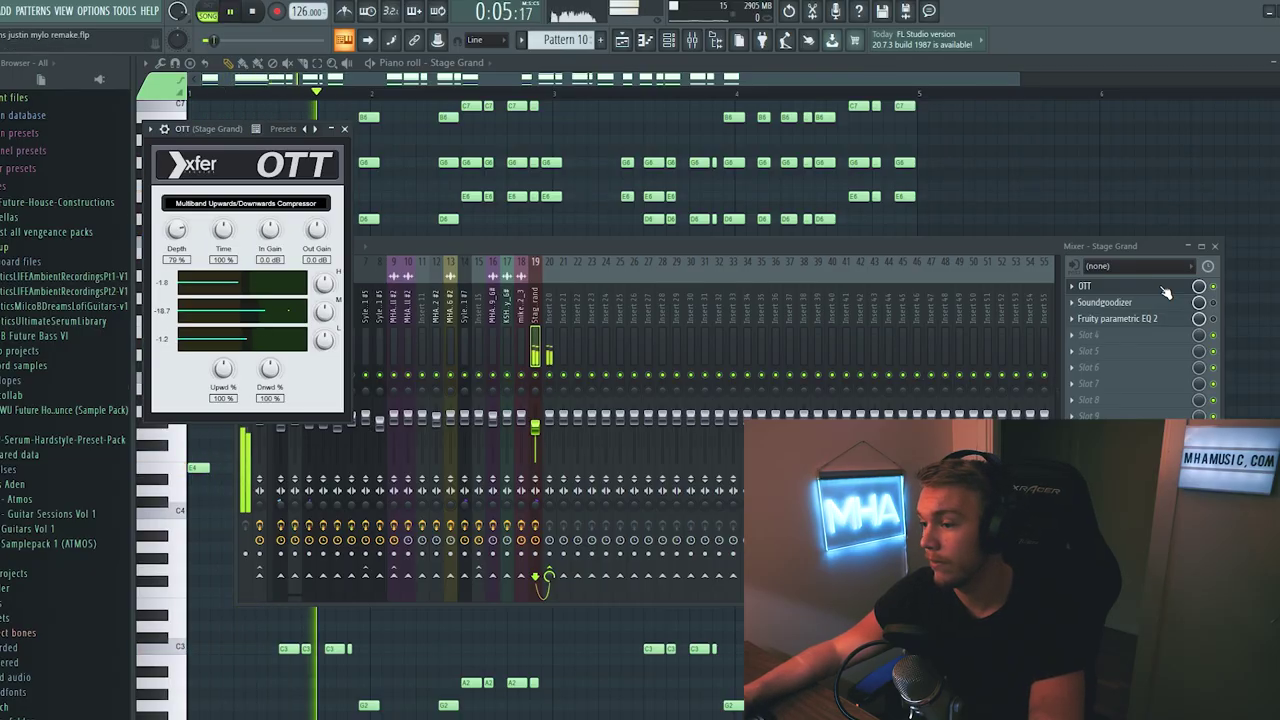
{"action": "key", "text": "space"}
{"action": "left_click", "coordinate": [1168, 302]}
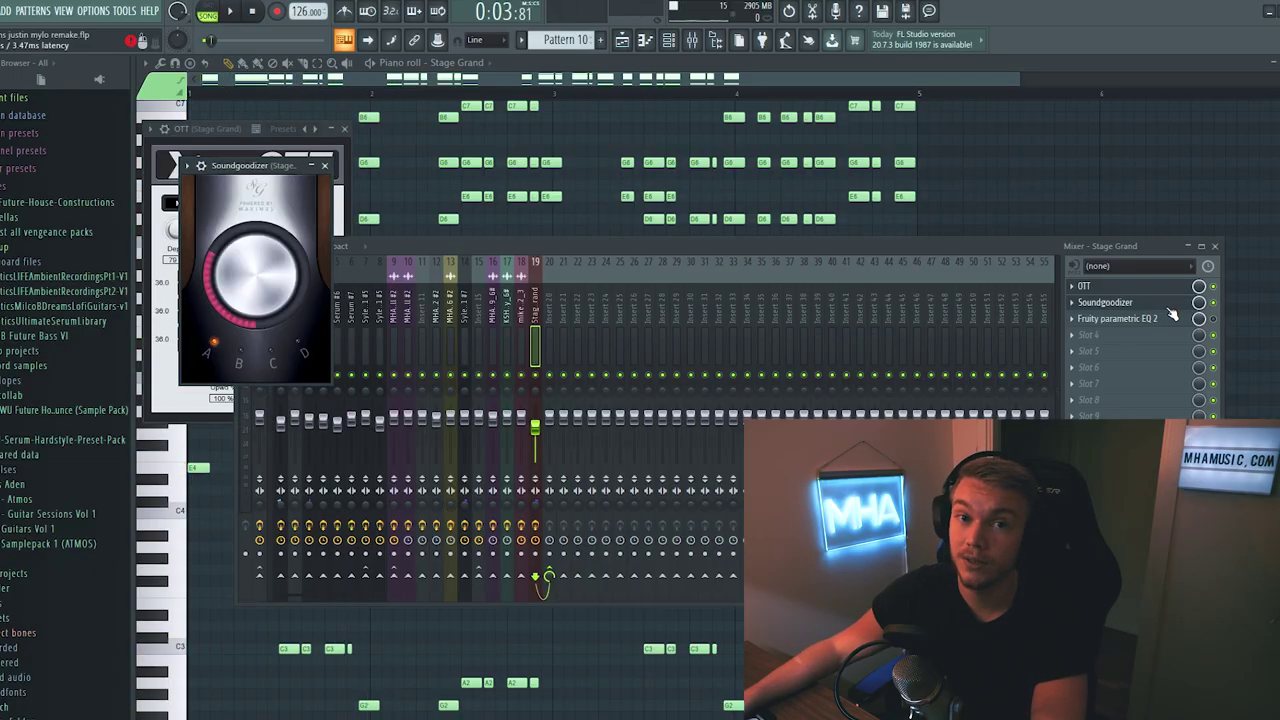
{"action": "left_click", "coordinate": [1169, 314]}
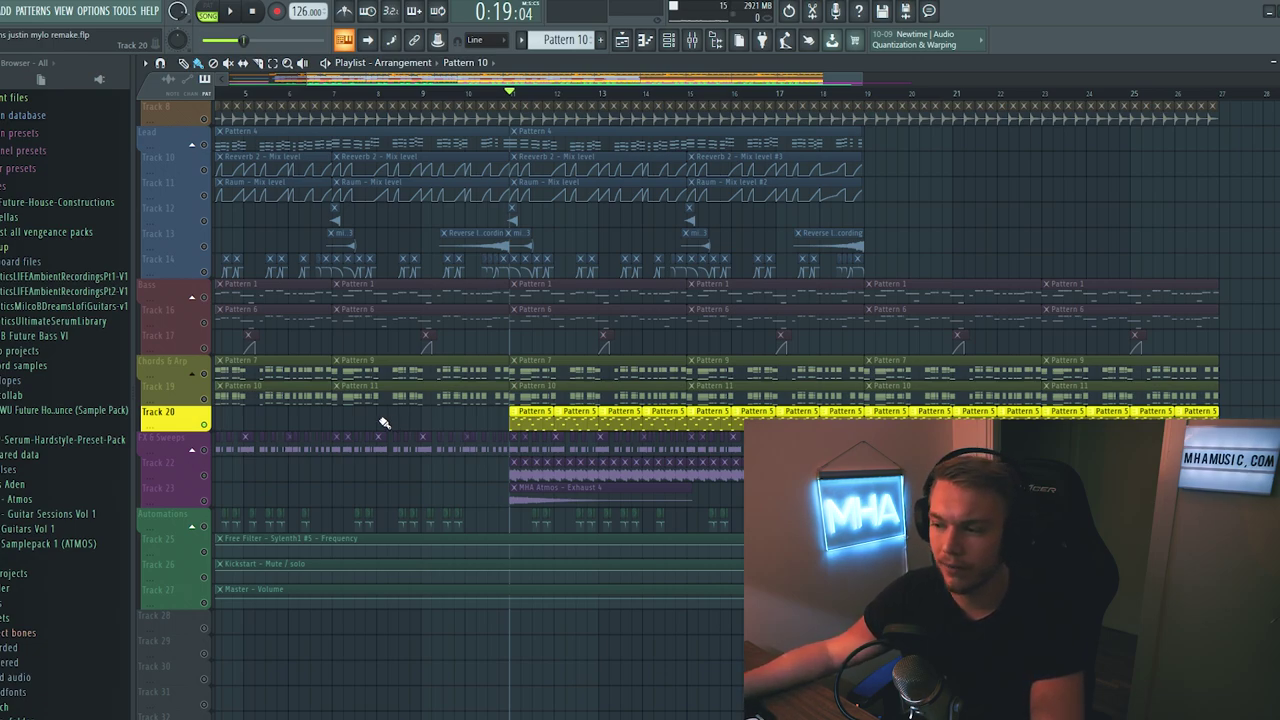
- Play the arrangement from bar 11, then stop
{"action": "key", "text": "space"}
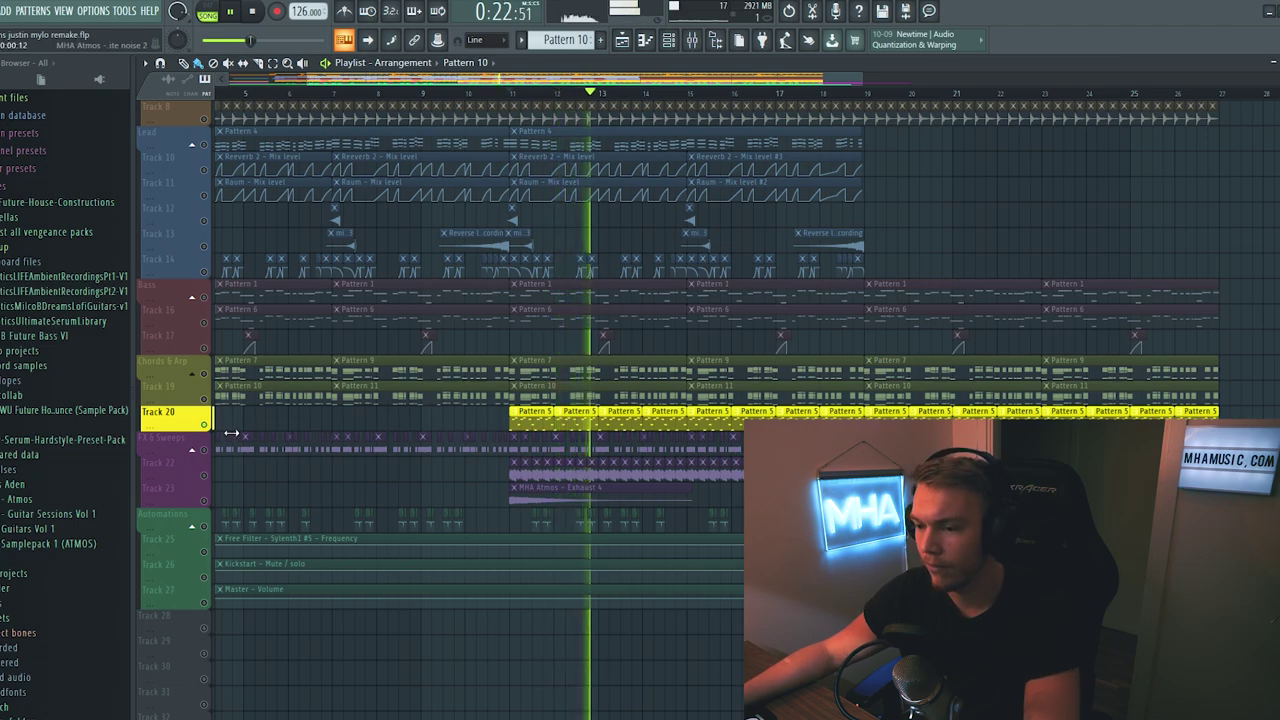
{"action": "key", "text": "space"}
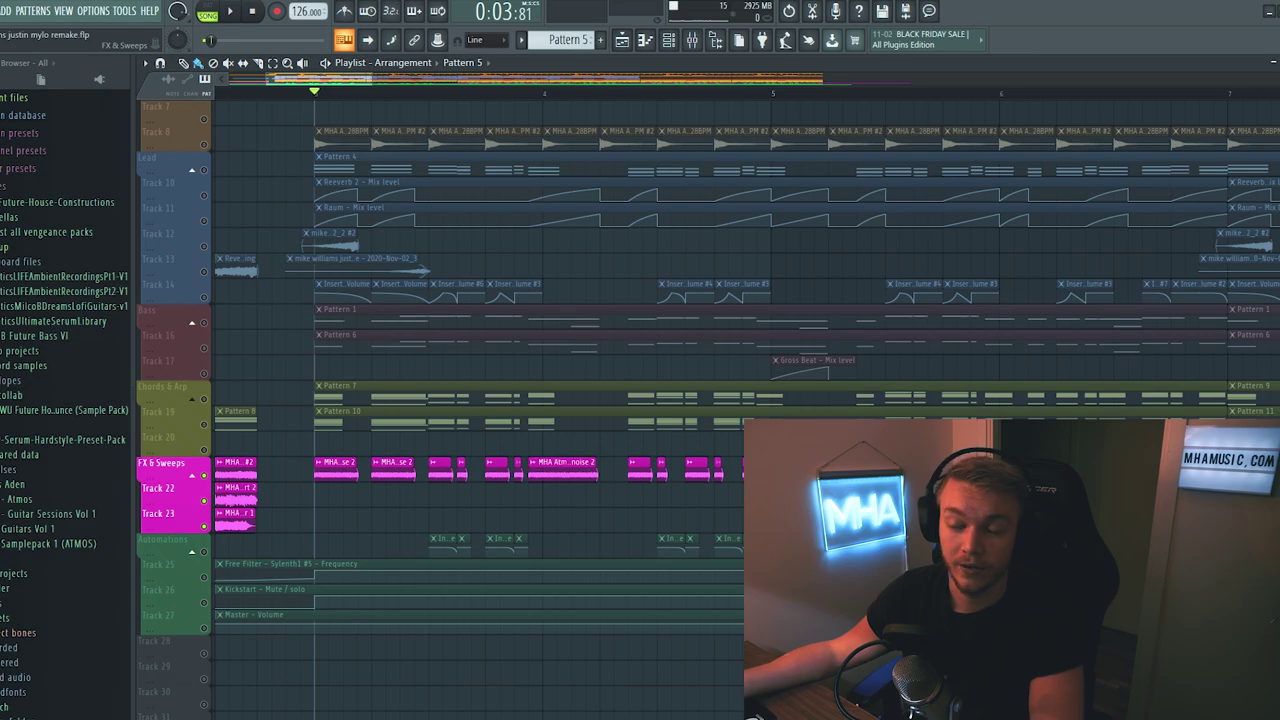
- Play from bar 3, then select Track 22 and play its Ambience shots
{"action": "scroll", "coordinate": [583, 151], "scroll_direction": "down", "scroll_amount": 2}
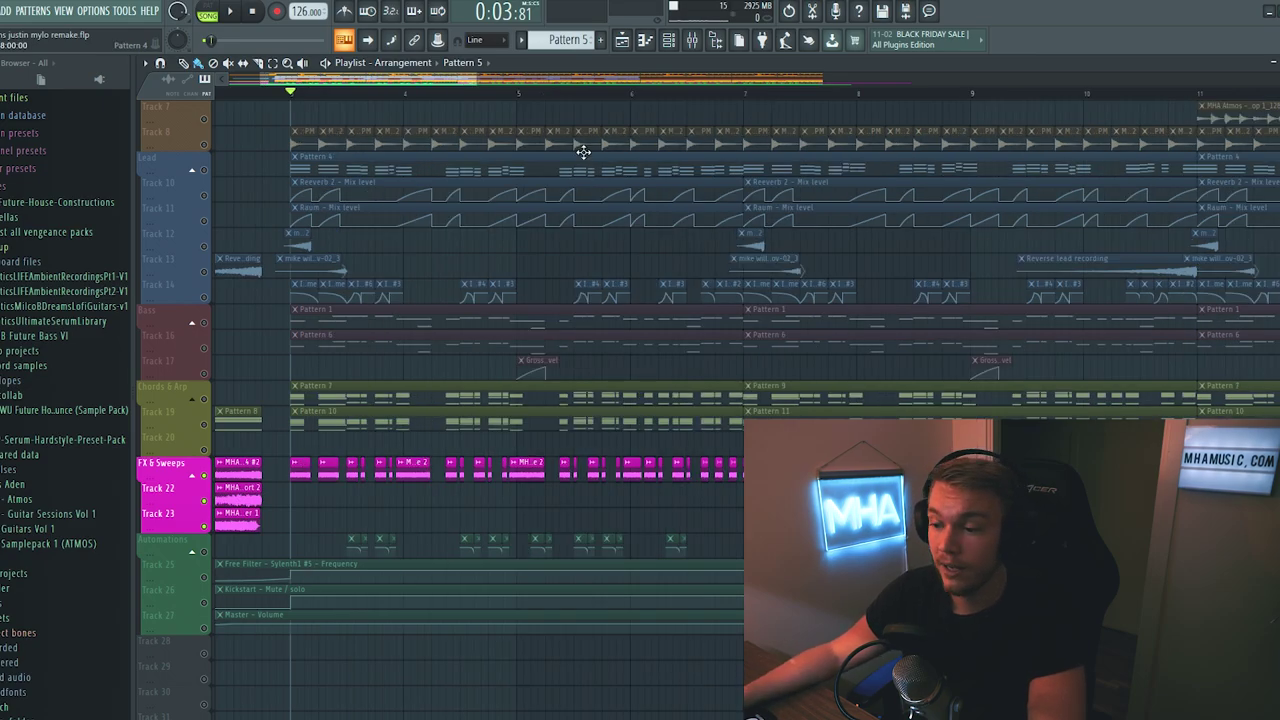
{"action": "key", "text": "space"}
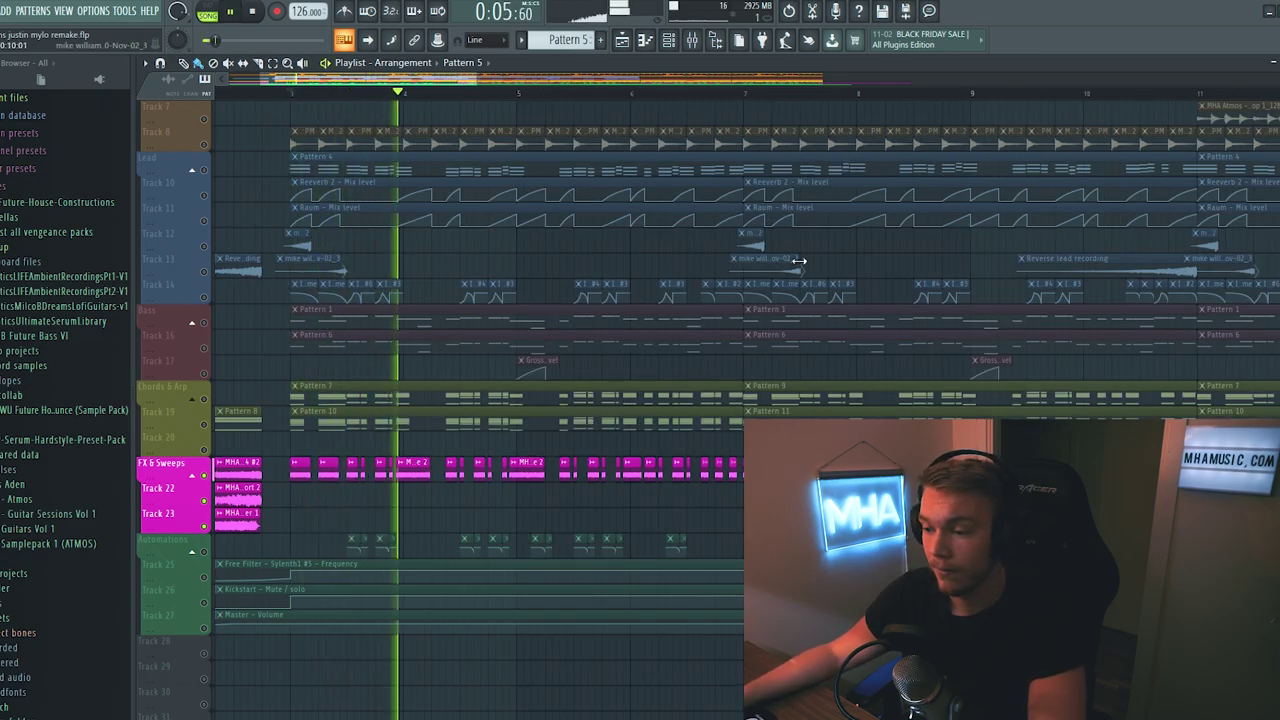
{"action": "key", "text": "space"}
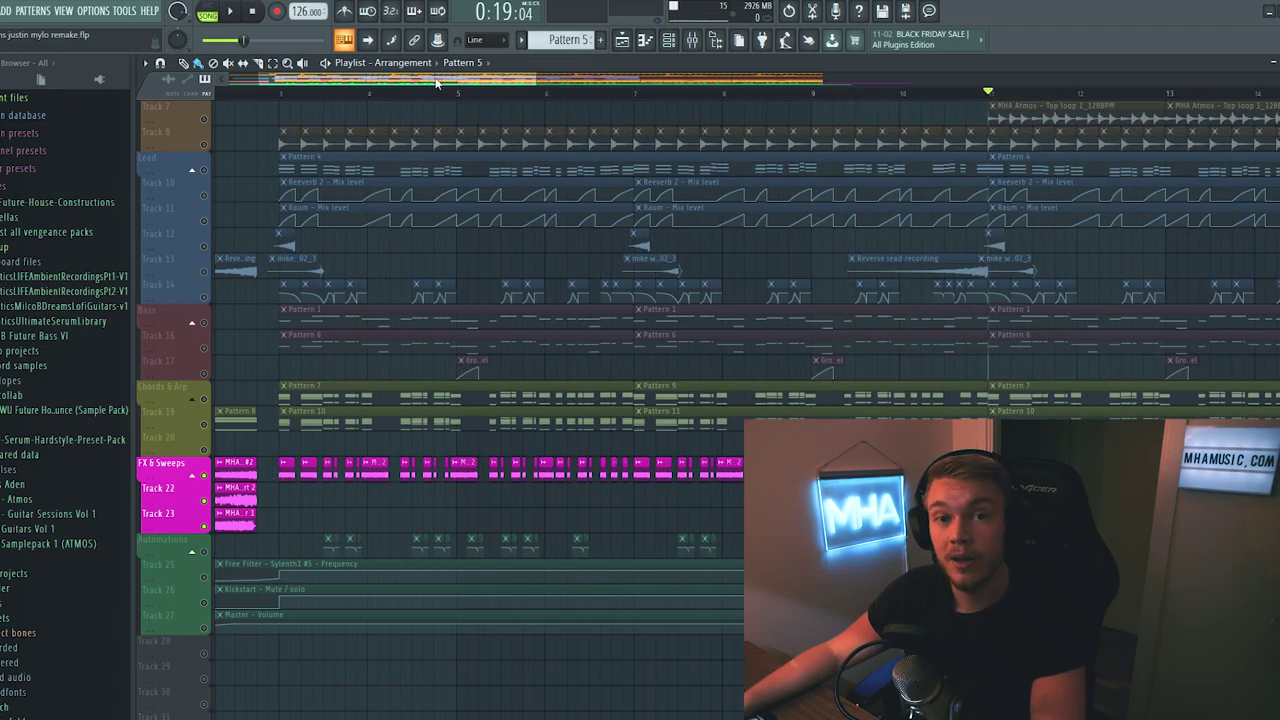
{"action": "scroll", "coordinate": [436, 83], "scroll_direction": "up", "scroll_amount": 5}
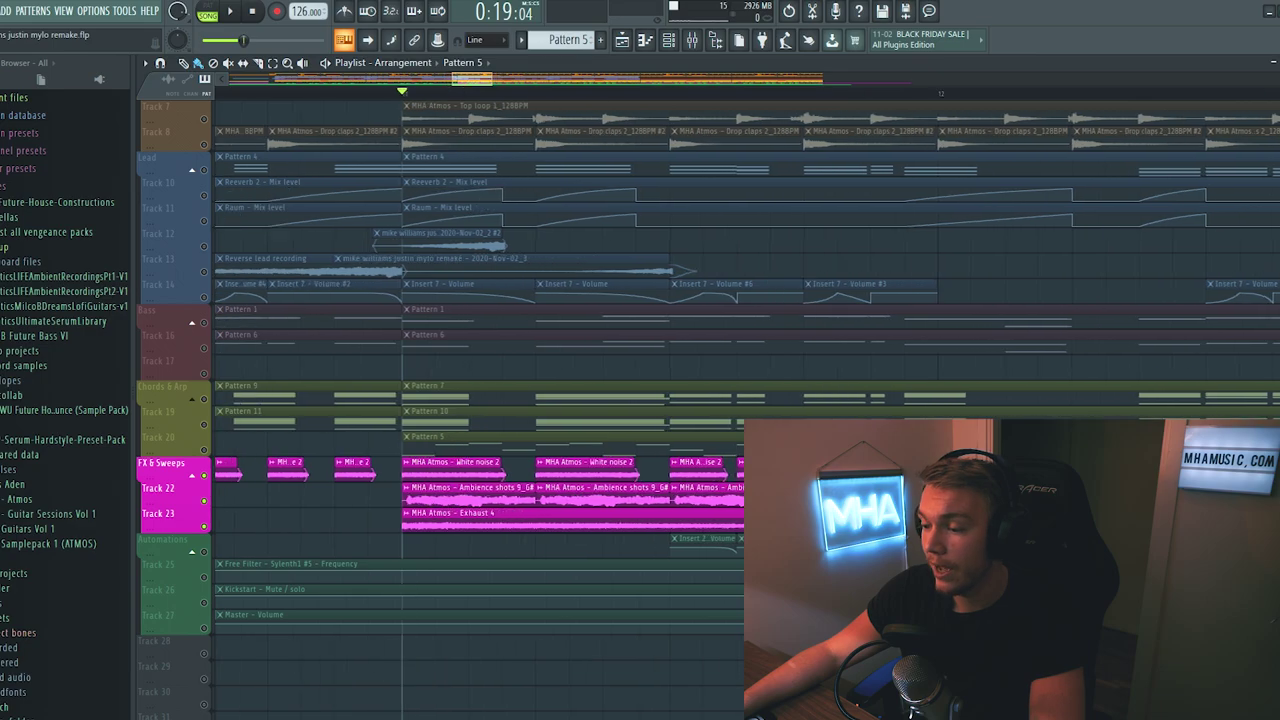
{"action": "scroll", "coordinate": [352, 538], "scroll_direction": "up", "scroll_amount": 2}
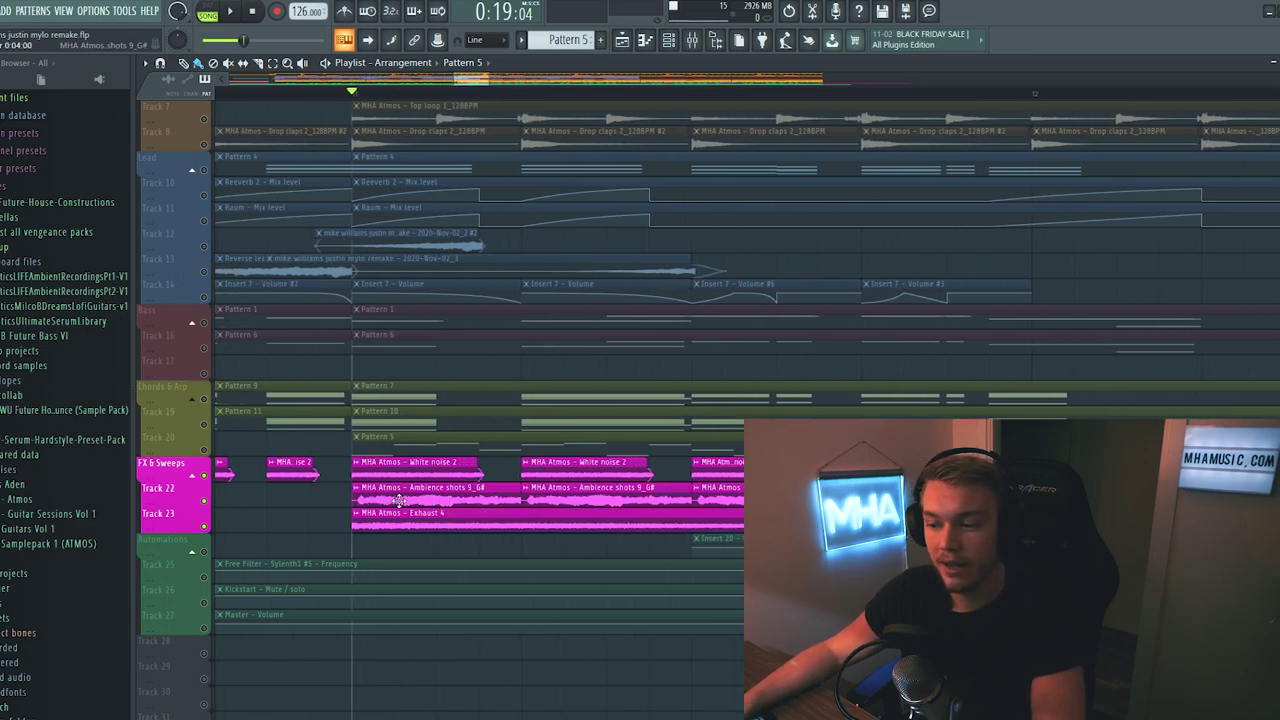
{"action": "left_click", "coordinate": [200, 490]}
{"action": "key", "text": "space"}
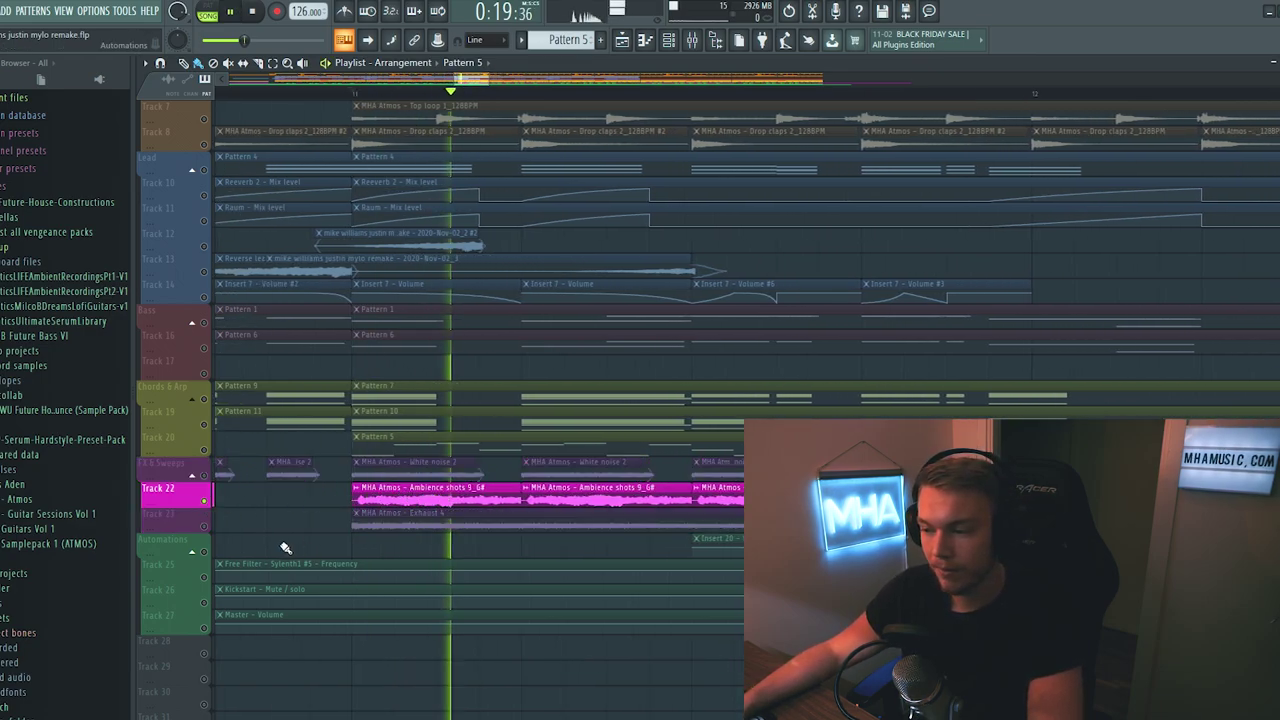
{"action": "key", "text": "space"}
- Select Track 23 and play the Exhaust 4 sweep
{"action": "scroll", "coordinate": [243, 368], "scroll_direction": "down", "scroll_amount": 6}
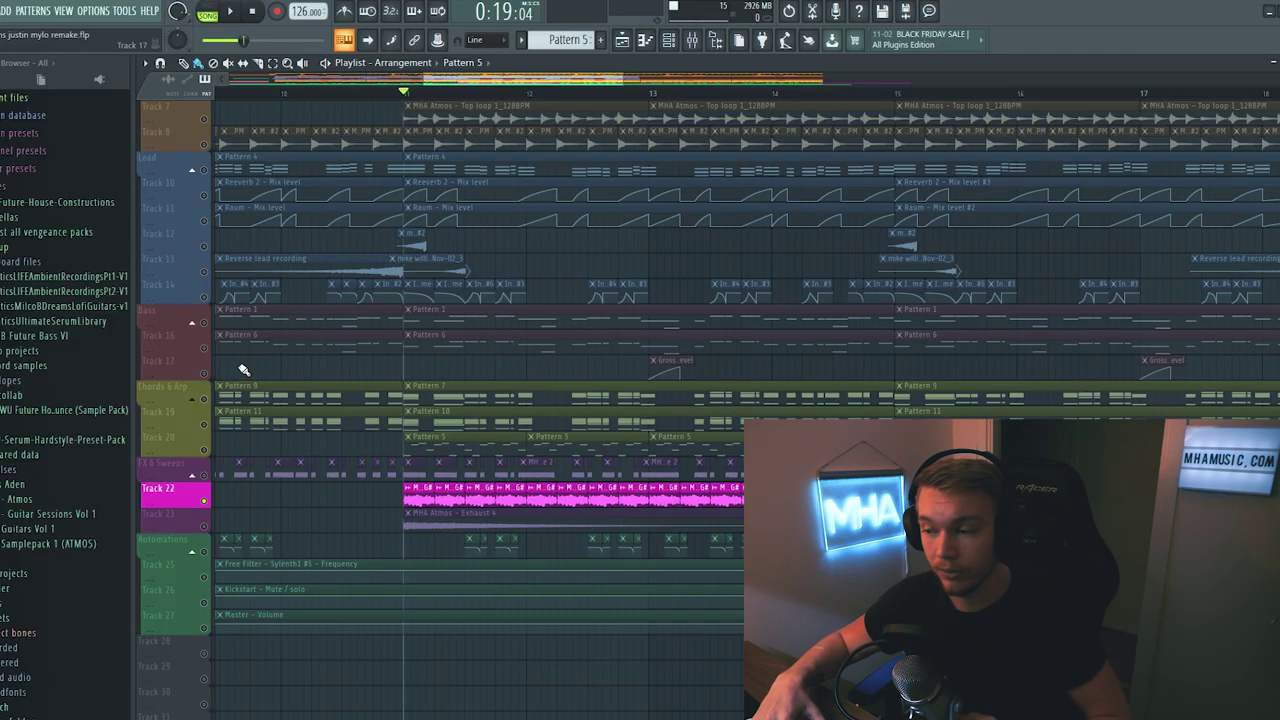
{"action": "scroll", "coordinate": [484, 497], "scroll_direction": "up", "scroll_amount": 2}
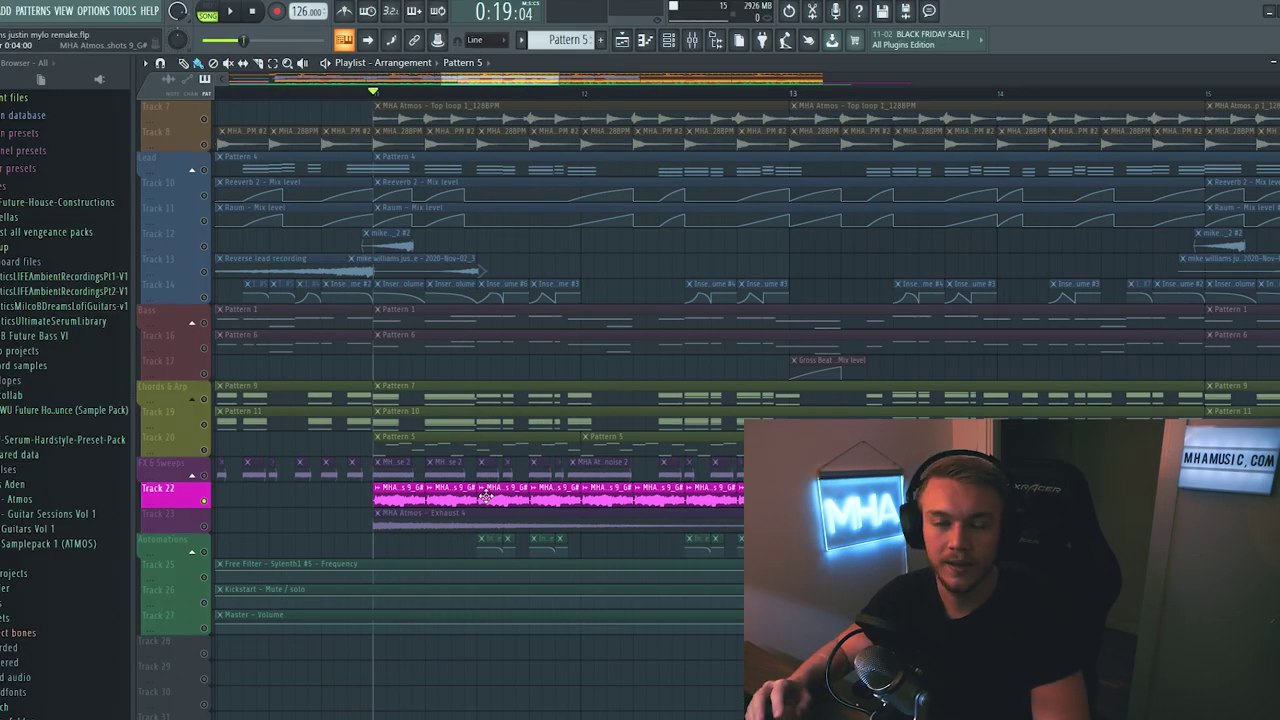
{"action": "left_click", "coordinate": [390, 515]}
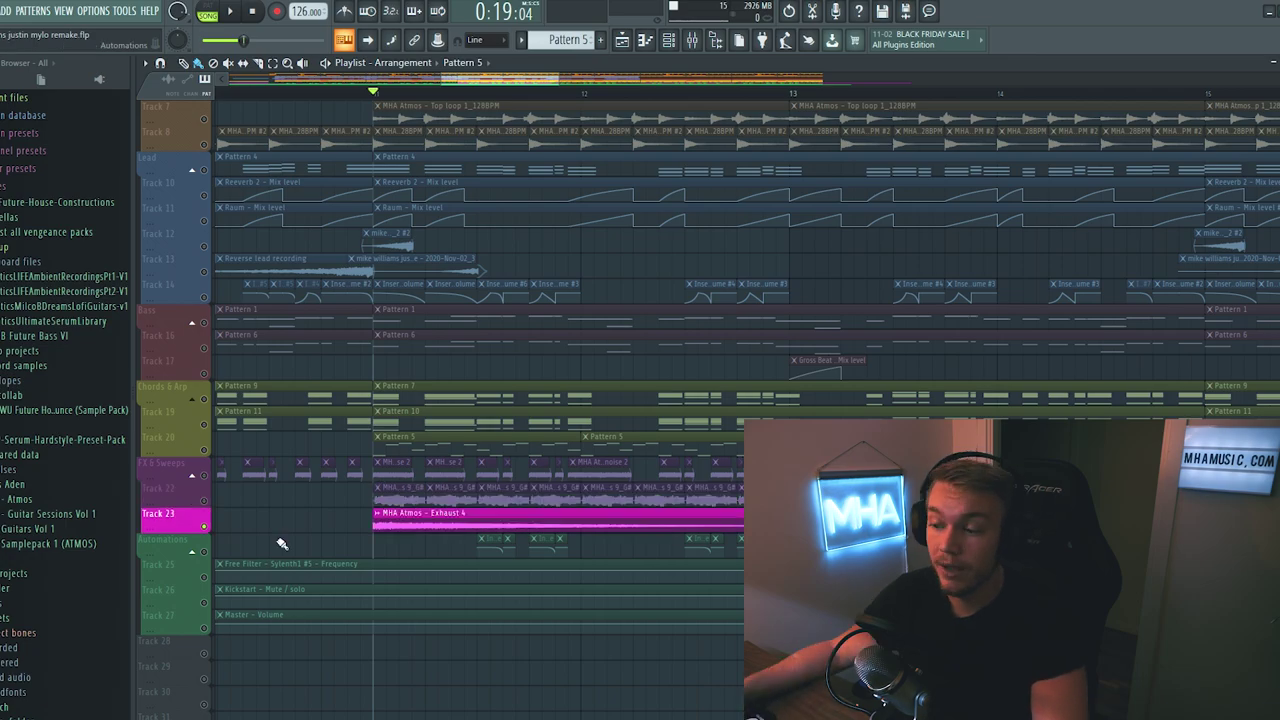
{"action": "key", "text": "space"}
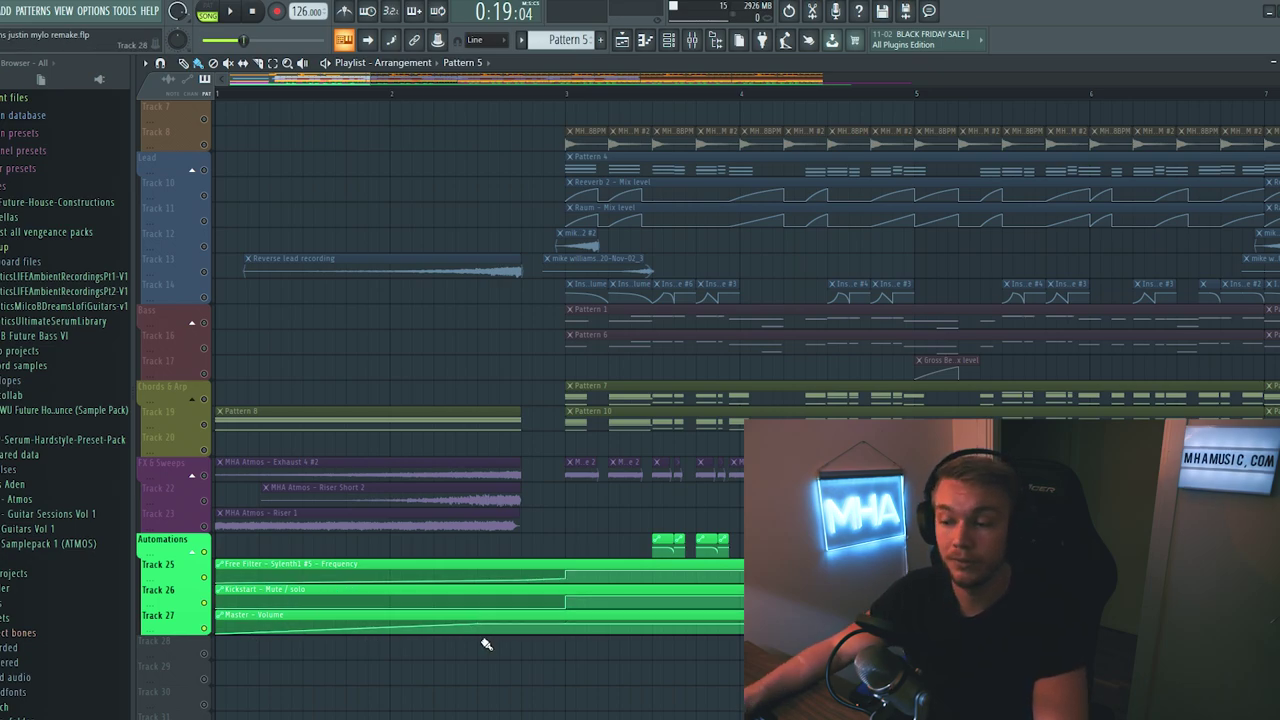
- Zoom in on the Insert 20 volume automation clips, then zoom out to the full arrangement
{"action": "scroll", "coordinate": [366, 548], "scroll_direction": "up", "scroll_amount": 5}
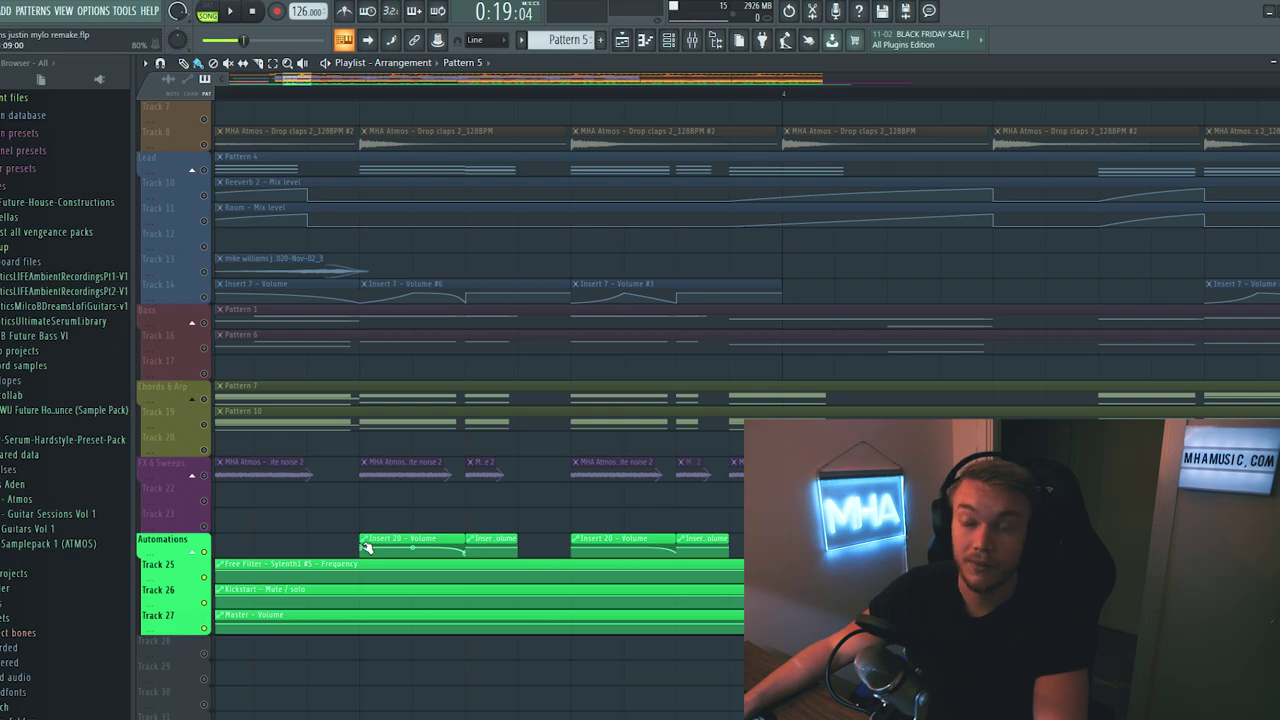
{"action": "scroll", "coordinate": [899, 348], "scroll_direction": "down", "scroll_amount": 5}
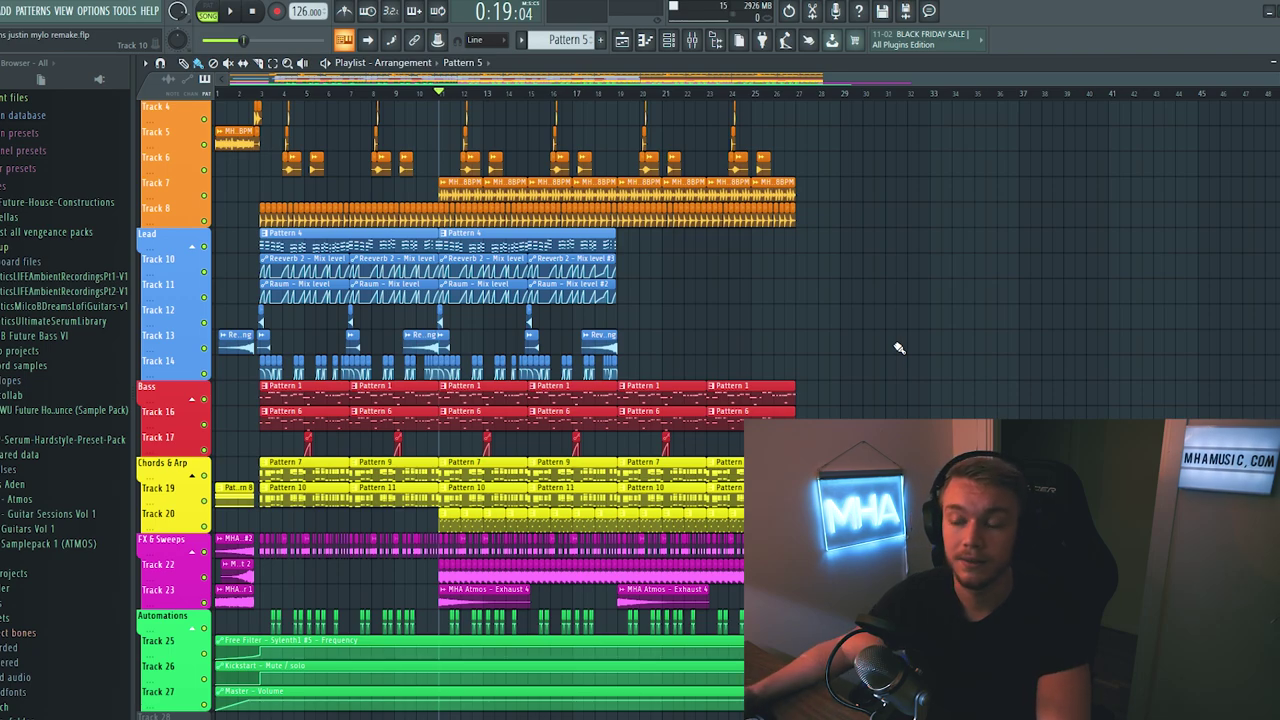
- Zoom the playlist in around bars 3–5 of the drum, lead, bass and chord tracks
{"action": "scroll", "coordinate": [806, 305], "scroll_direction": "up", "scroll_amount": 5}
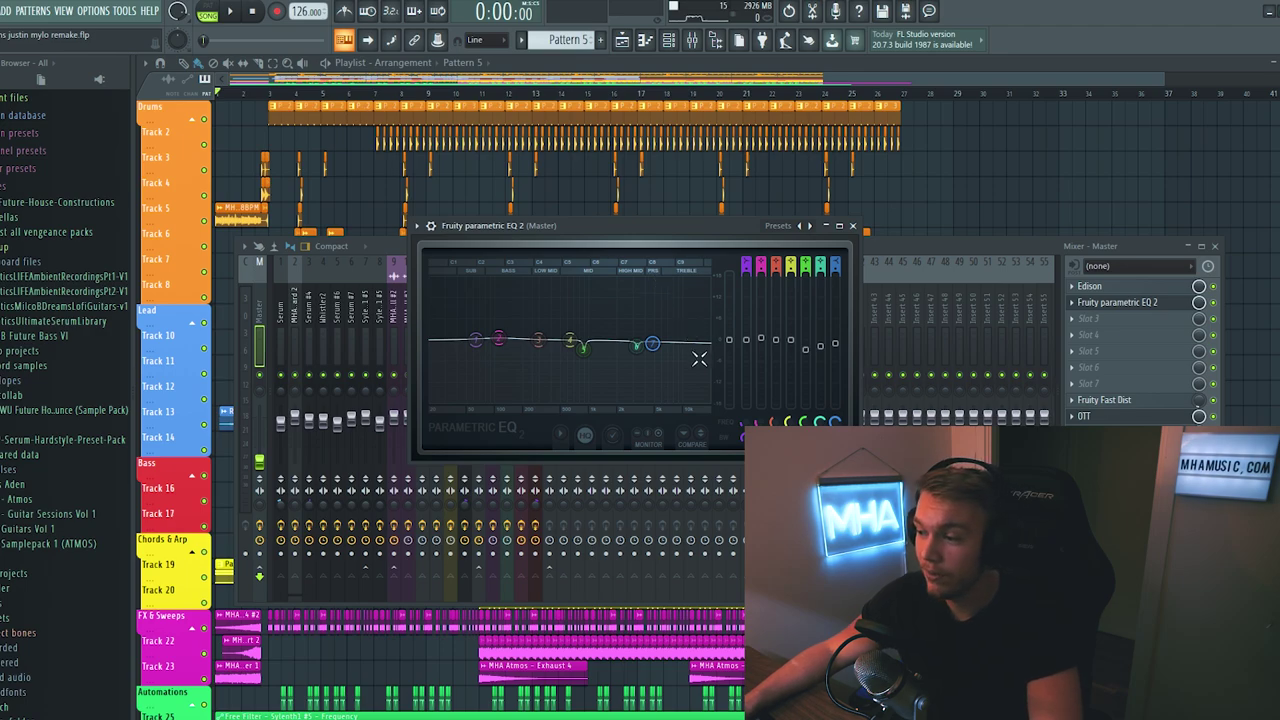
- Open the Master insert's OTT, close Fruity Limiter, and open Fruity Fast Dist
{"action": "left_click", "coordinate": [1090, 416]}
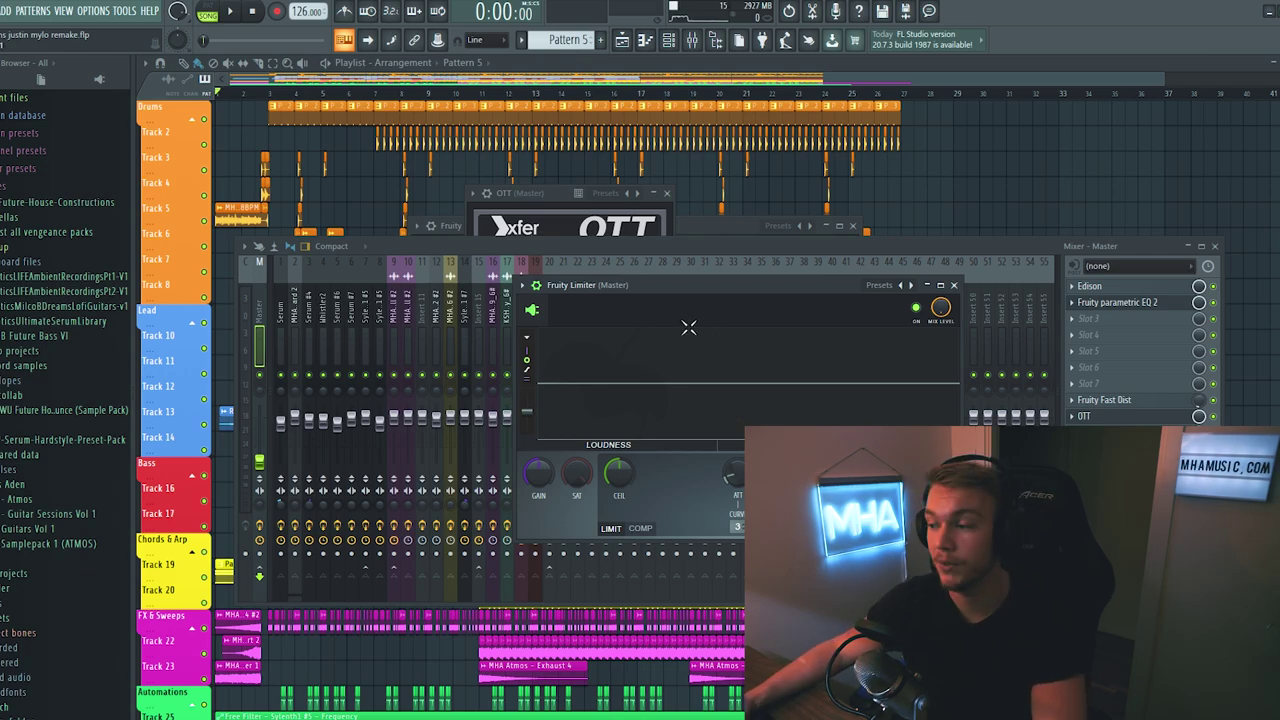
{"action": "left_click", "coordinate": [953, 285]}
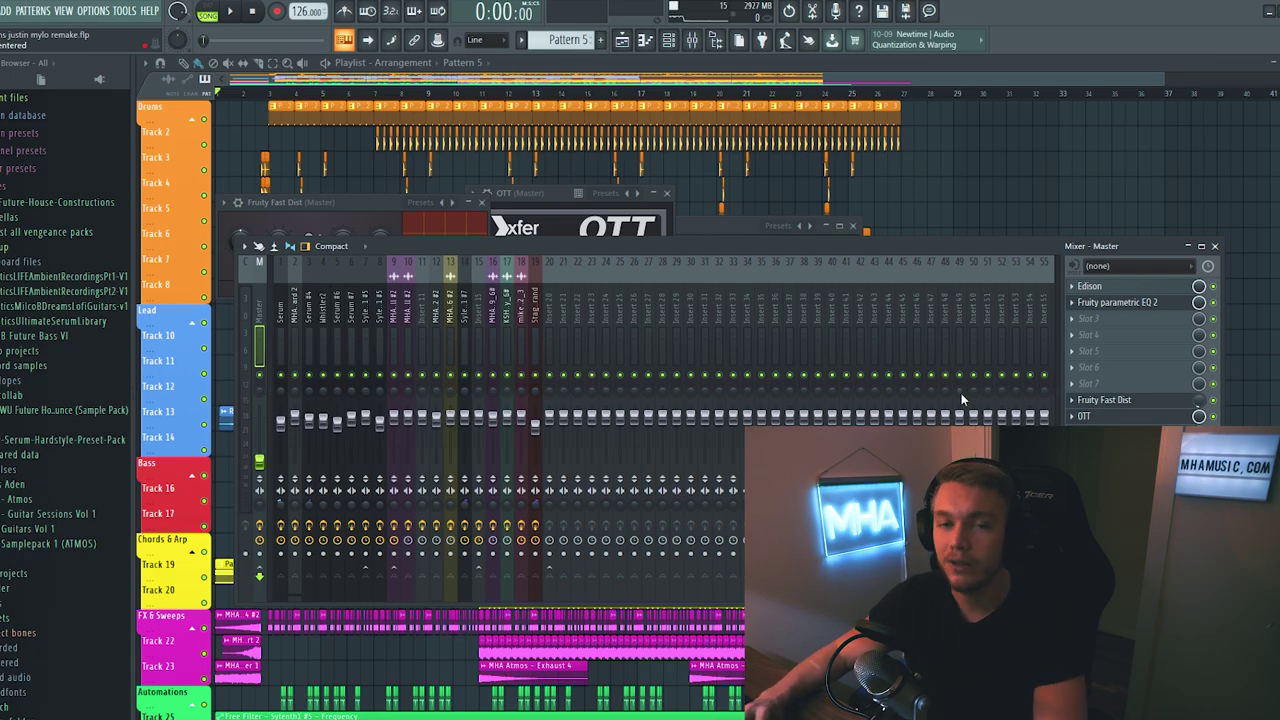
{"action": "left_click", "coordinate": [1090, 400]}
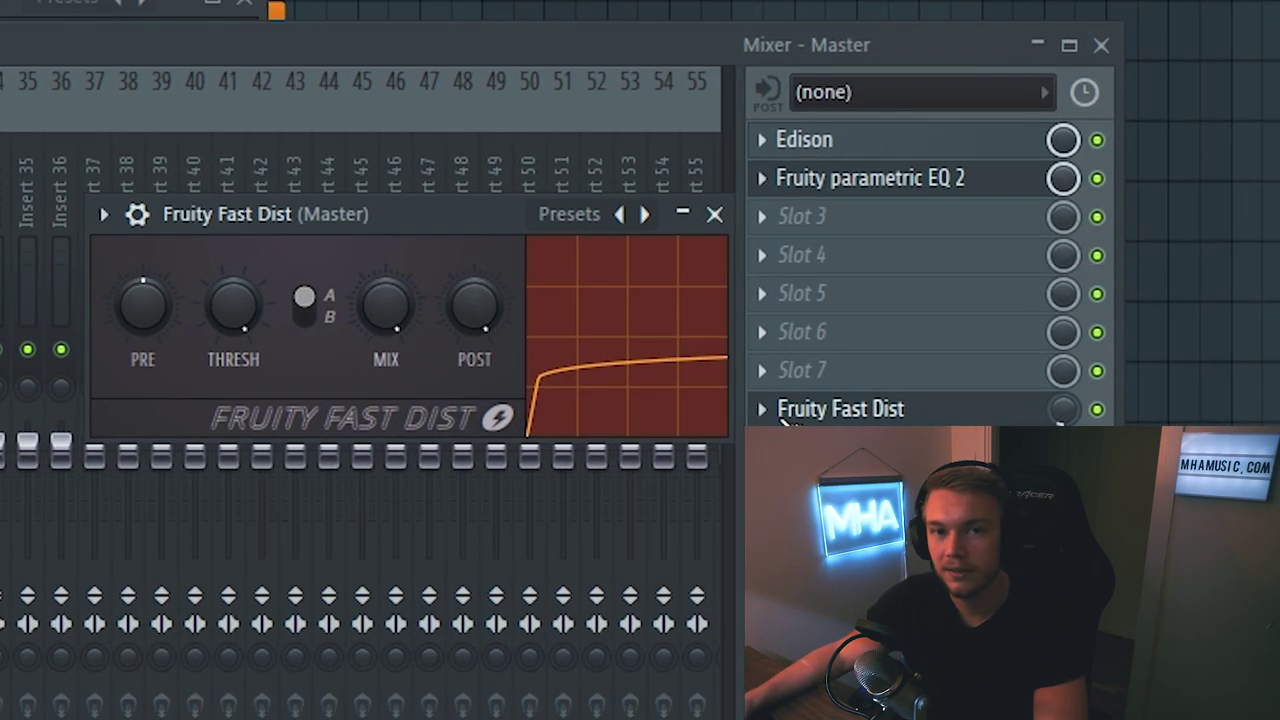